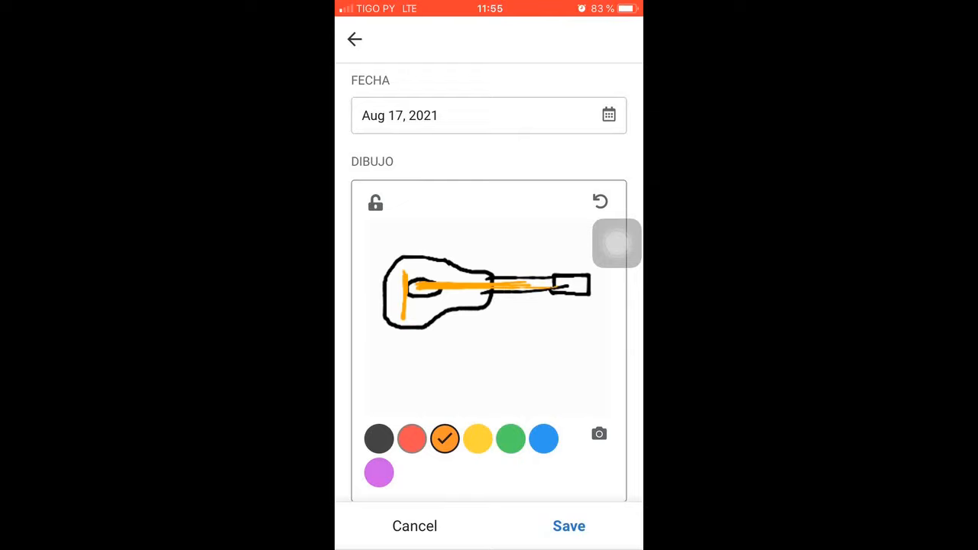
- Write the initials "FP" in red below the guitar in the DIBUJO field and circle them
click(411, 439)
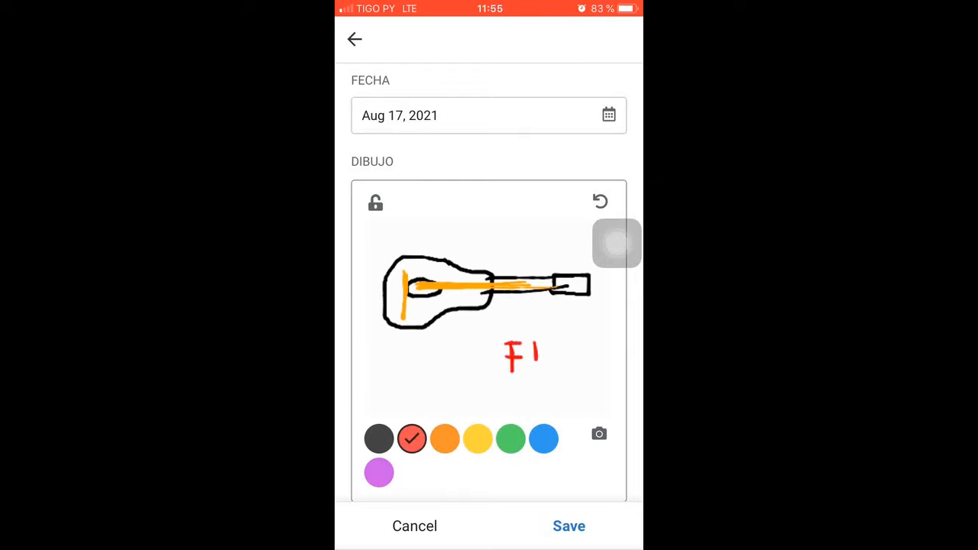
drag(538, 343, 539, 357)
mouse_move(480, 384)
mouse_down()
mouse_move(569, 377)
mouse_move(467, 380)
mouse_up()
scroll(489, 306, down, 6)
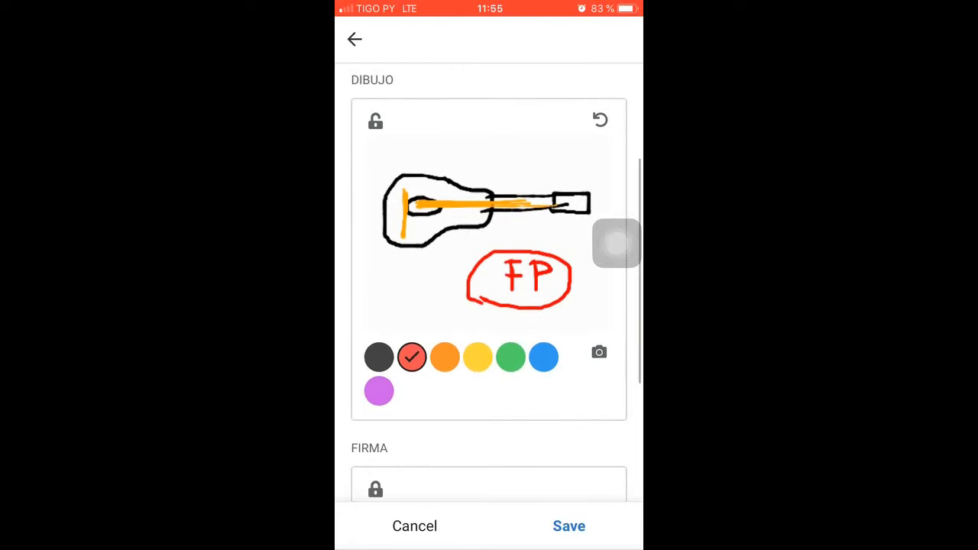
- Unlock the FIRMA field and draw a freehand signature in it
click(489, 419)
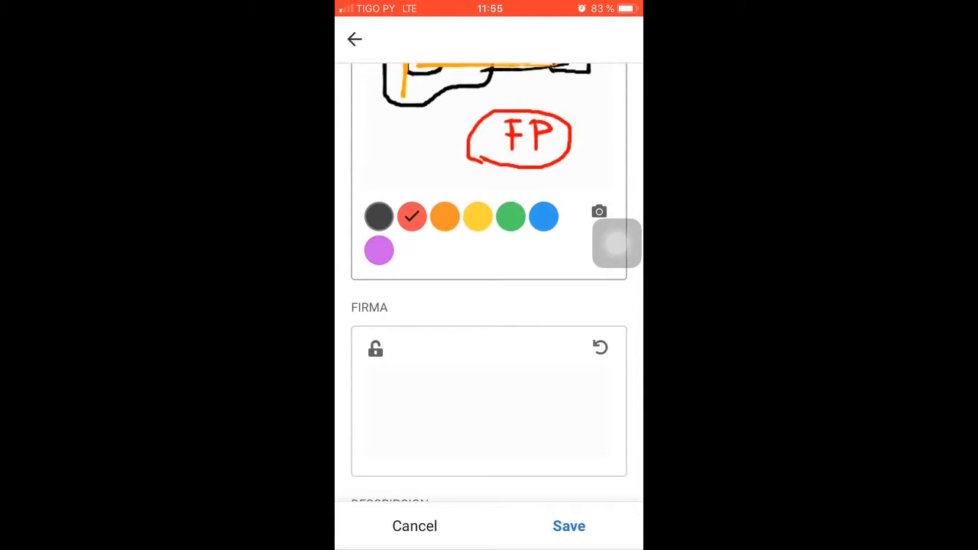
drag(398, 408, 506, 365)
drag(428, 365, 480, 440)
mouse_move(434, 410)
mouse_down()
mouse_move(544, 411)
mouse_move(569, 438)
mouse_up()
click(546, 387)
drag(578, 424, 577, 434)
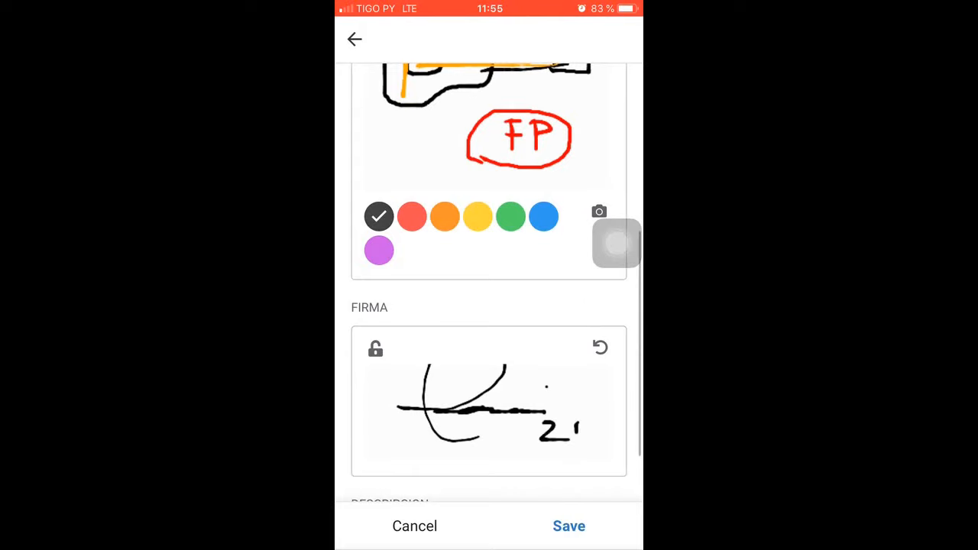
- Enter "Guitarra" as the DESCRIPCION and save the record
scroll(489, 290, down, 1)
click(489, 455)
text(Guitarra)
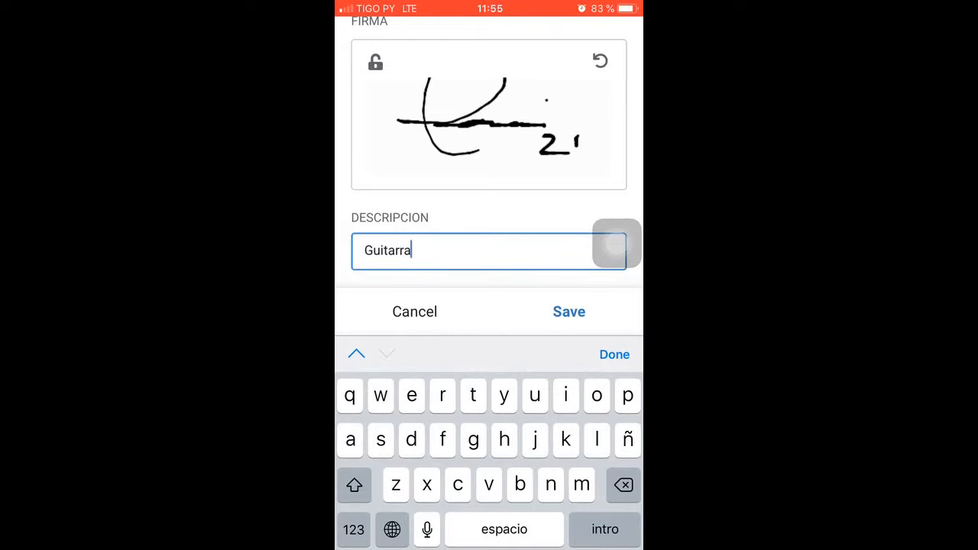
click(568, 312)
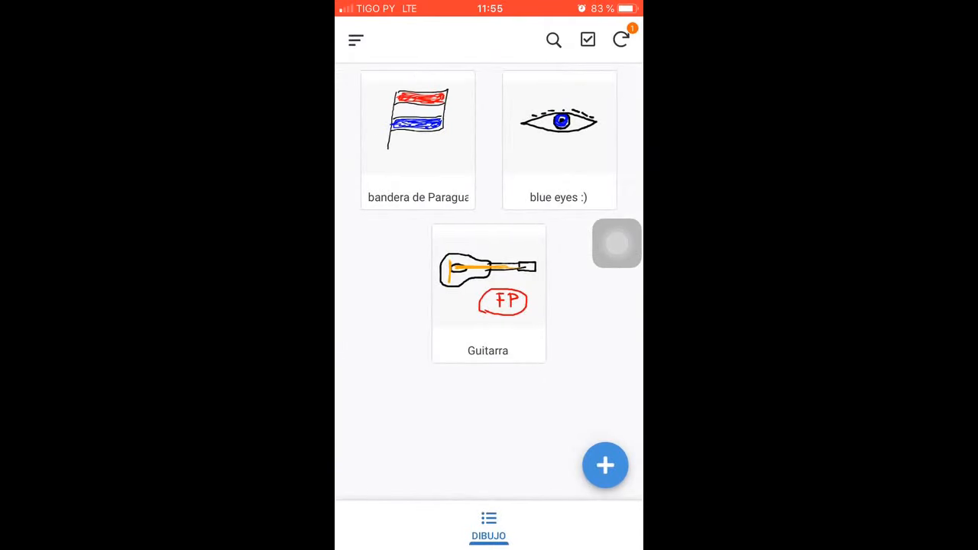
- Review the details of the saved Guitarra record, including its signature, and return to the DIBUJO list
click(488, 294)
scroll(489, 288, down, 3)
scroll(489, 287, up, 3)
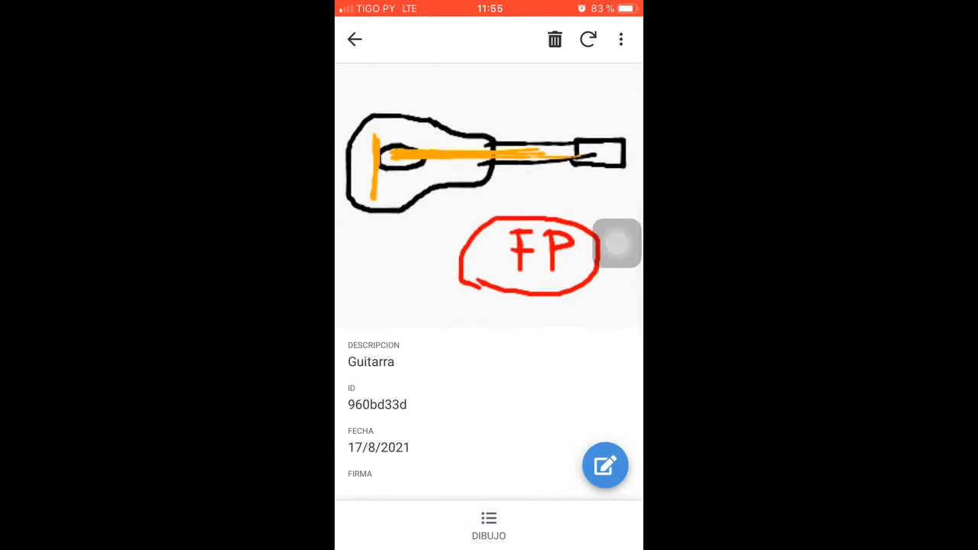
click(489, 526)
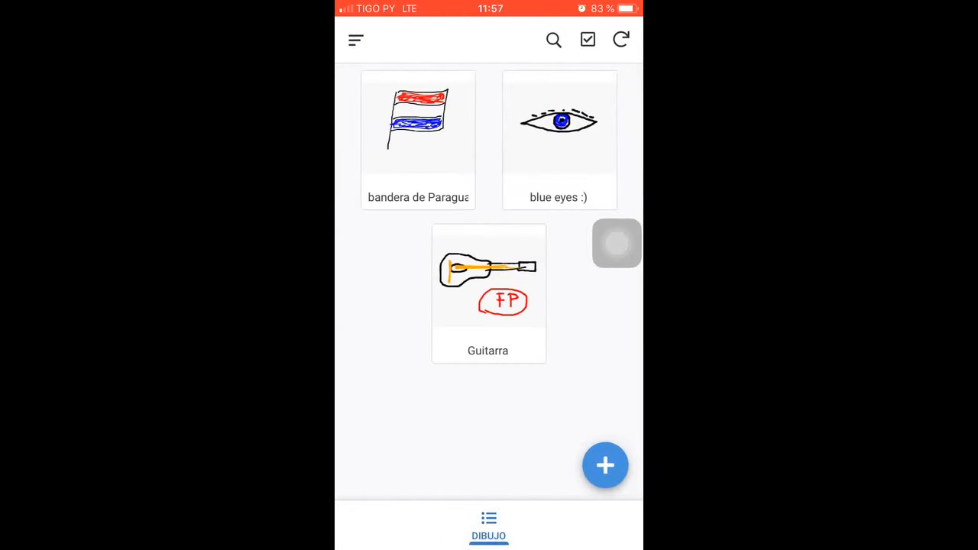
drag(489, 546, 489, 305)
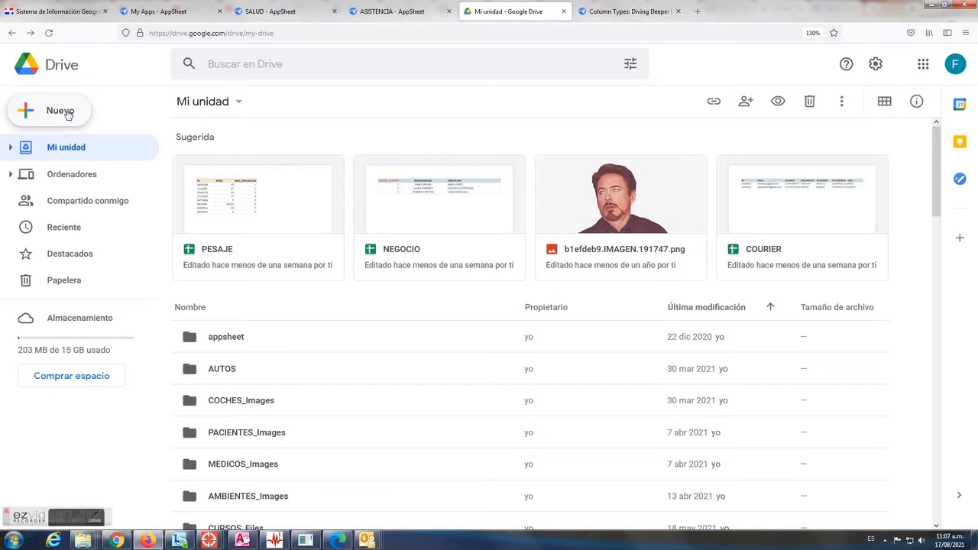
- Switch to Google Drive and create a blank Google Sheets spreadsheet
click(62, 109)
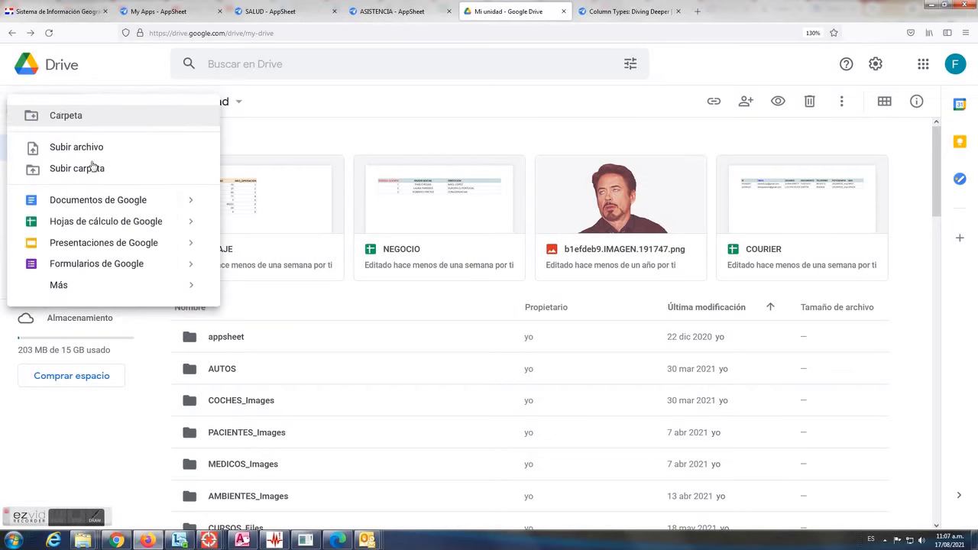
mouse_move(188, 222)
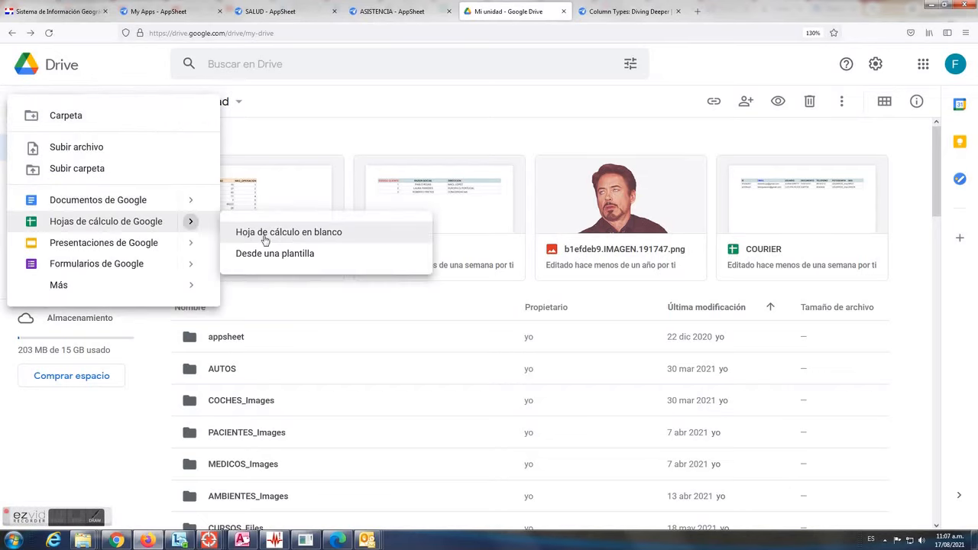
click(267, 236)
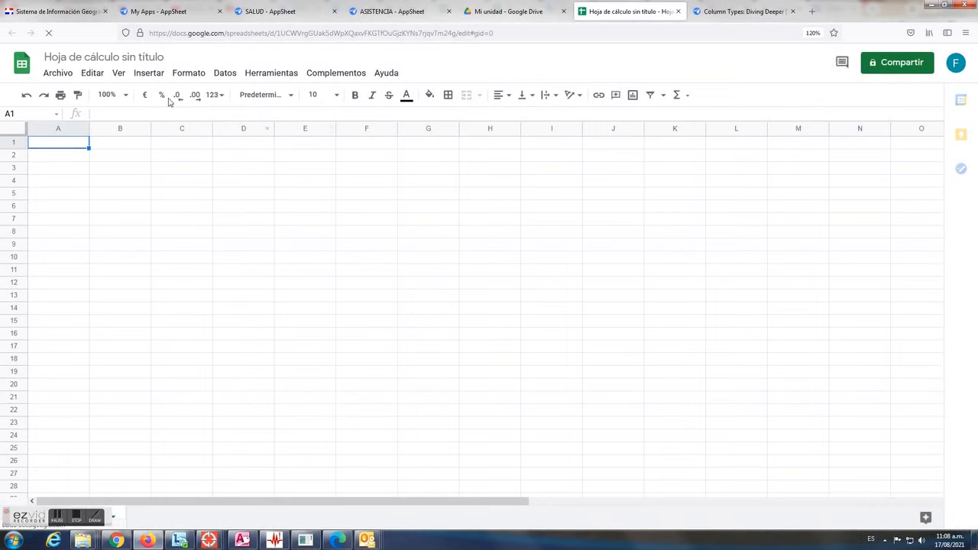
- Name the new spreadsheet DIBUJOS
click(153, 58)
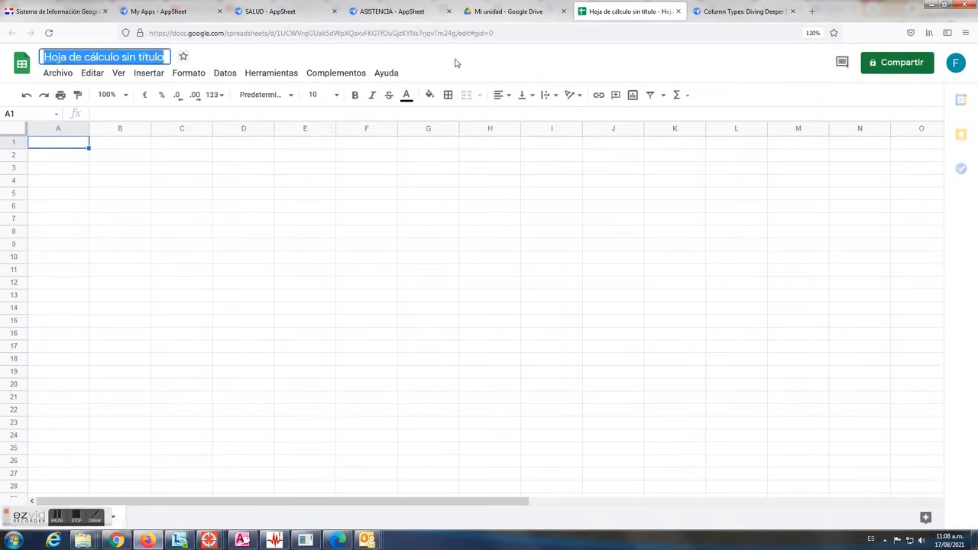
text(dib)
key(BackSpace)
key(BackSpace)
key(BackSpace)
text(DIBUJOS)
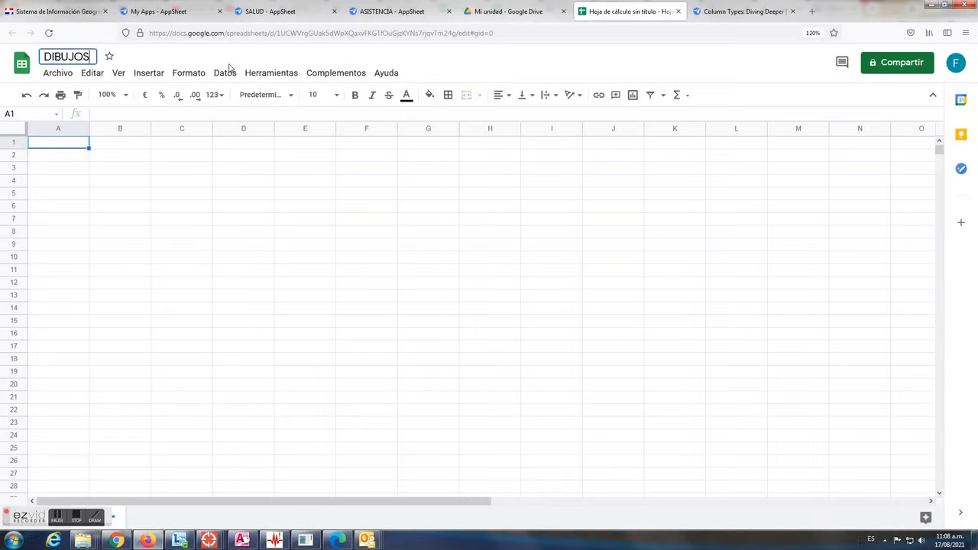
key(Return)
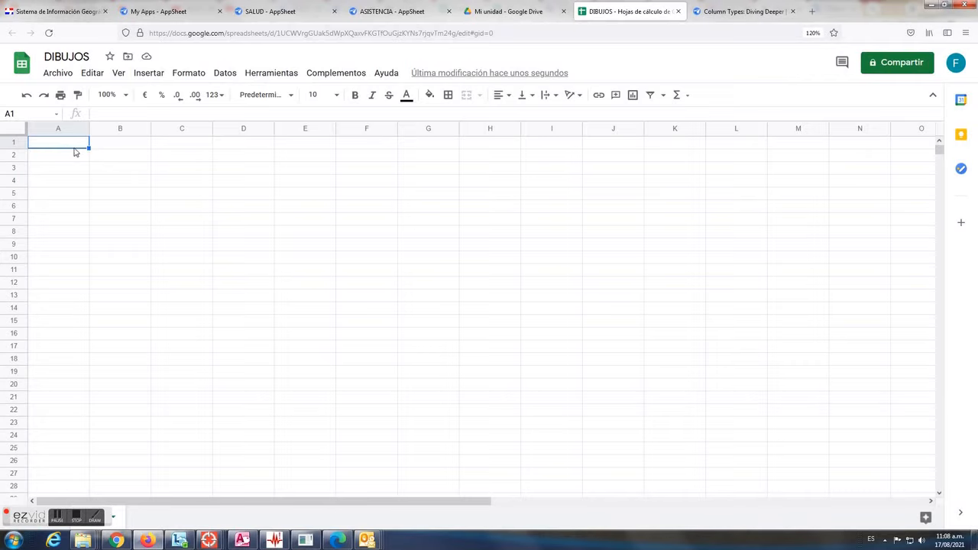
- Enter the column headers ID, FECHA, DIBUJO, FIRMA and DESCRIPCION in cells A1 to E1
click(48, 157)
click(54, 147)
text(ID)
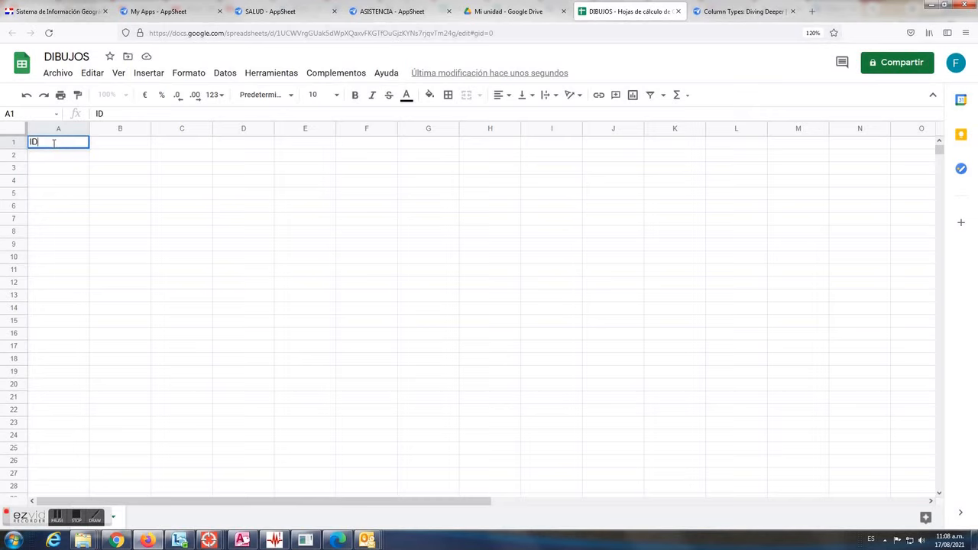
key(Tab)
text(FECHA)
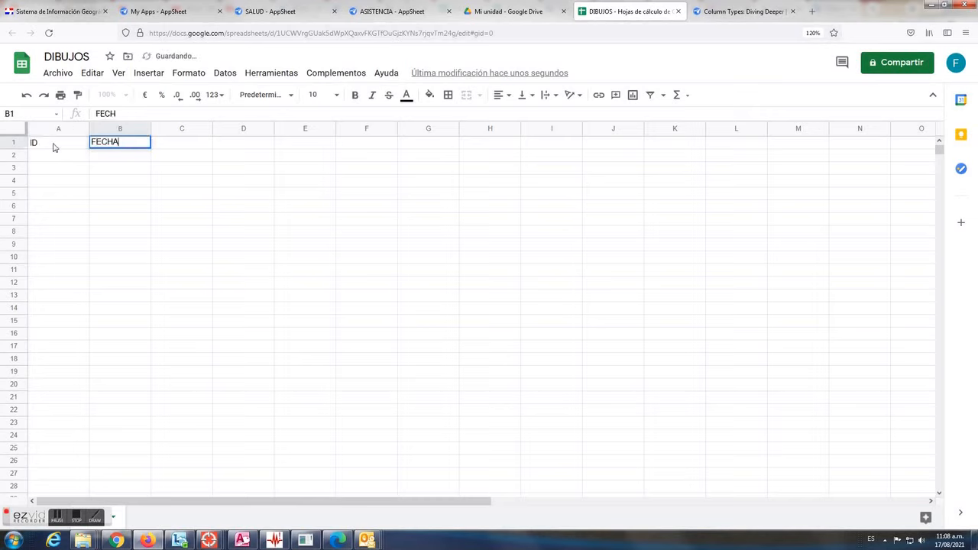
key(Tab)
text(D)
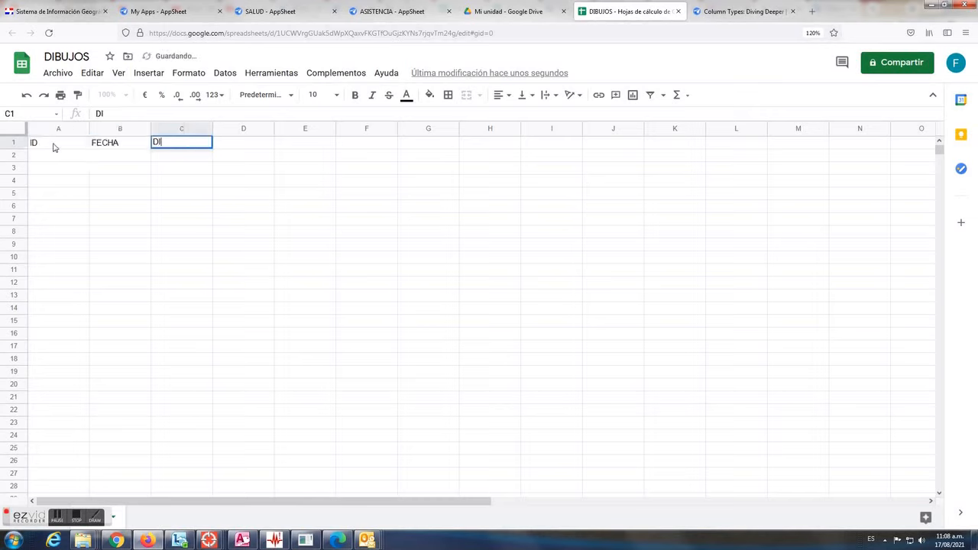
text(IBUJO)
key(Tab)
text(FIRMA)
key(Tab)
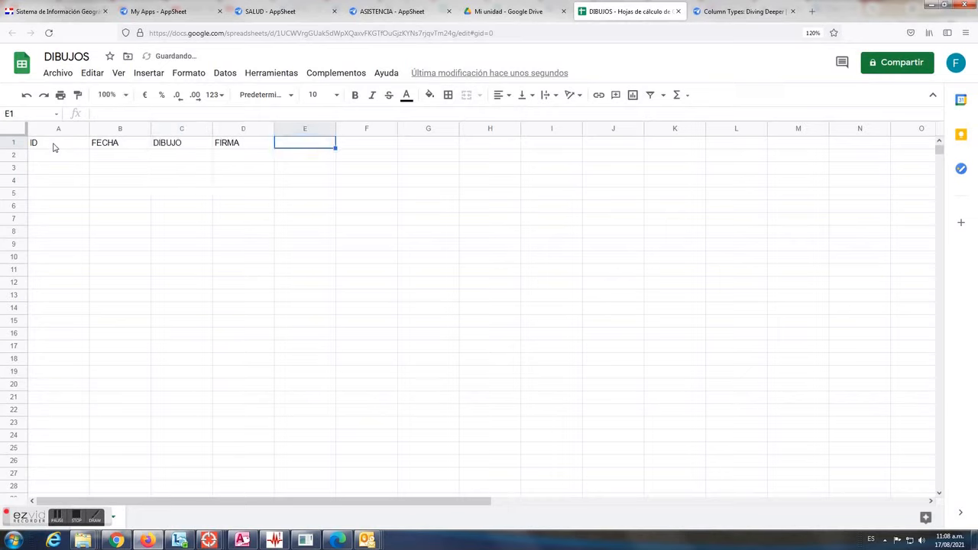
text(DESCRIPCION)
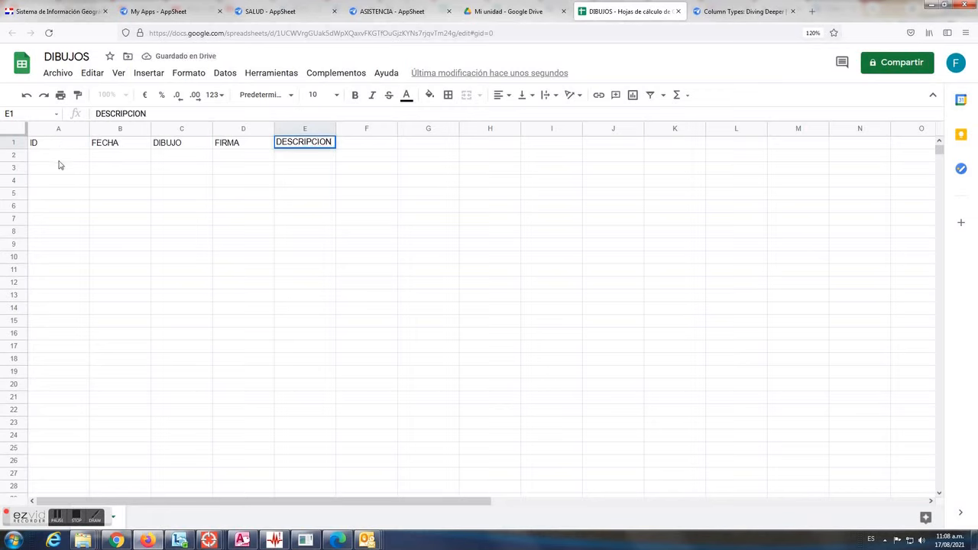
key(Return)
- Make the header cells A1:E1 bold
drag(59, 149, 323, 146)
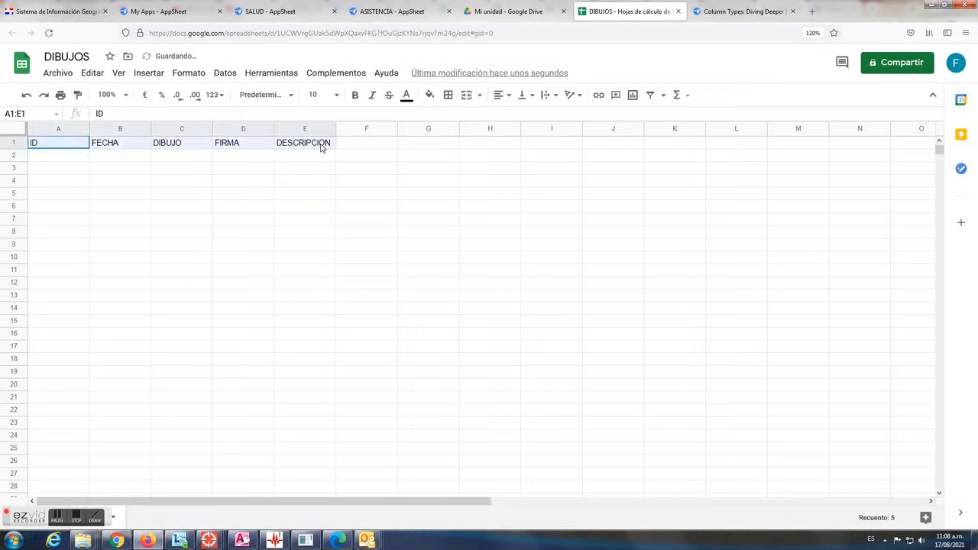
click(355, 94)
scroll(708, 70, up, 2)
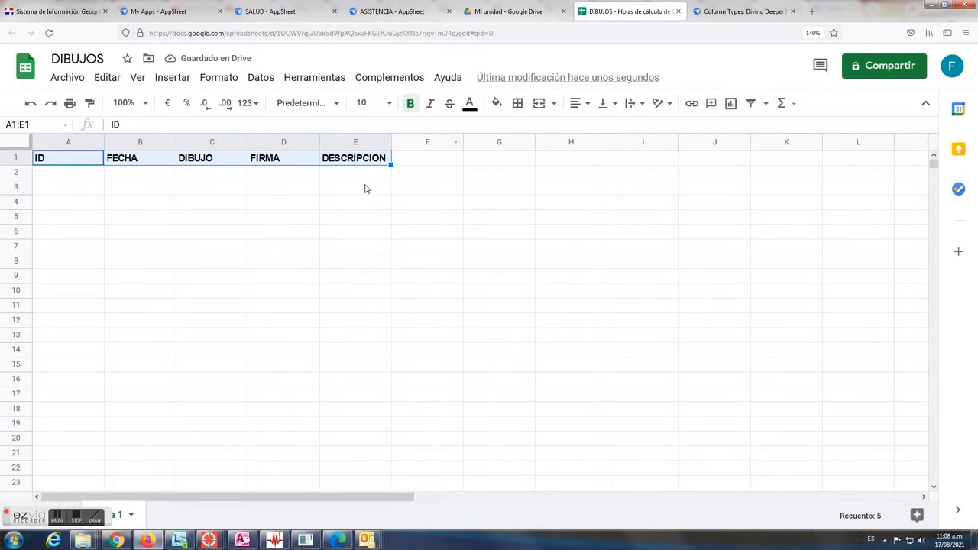
click(366, 188)
- Fill the header cells A1:E1 with light green
drag(83, 159, 356, 156)
click(497, 103)
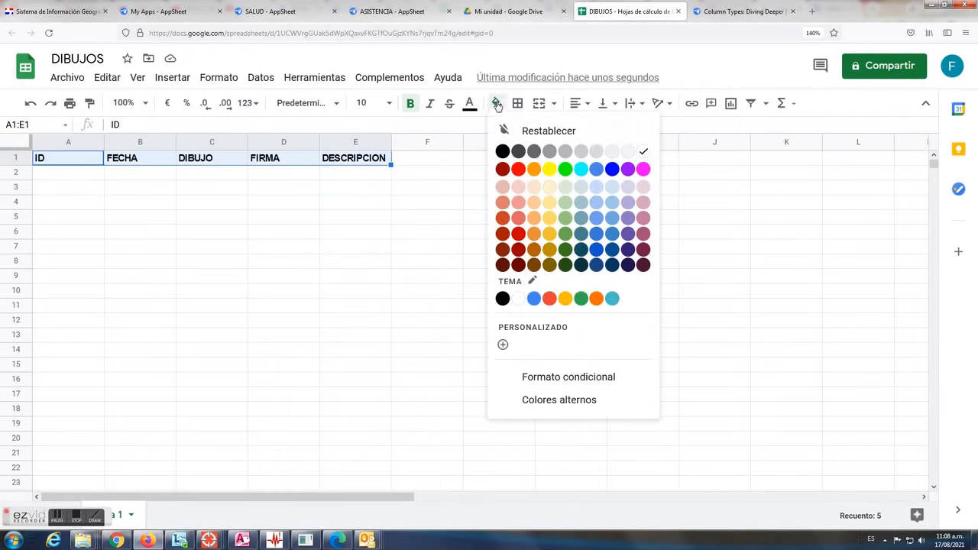
click(570, 192)
click(462, 190)
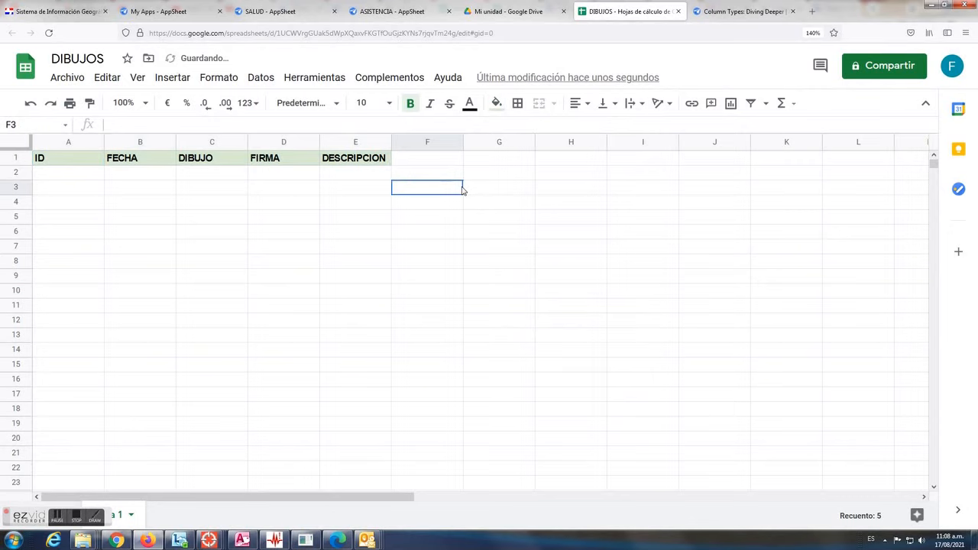
- Rename the sheet Hoja 1 as DIBUJO
double_click(108, 516)
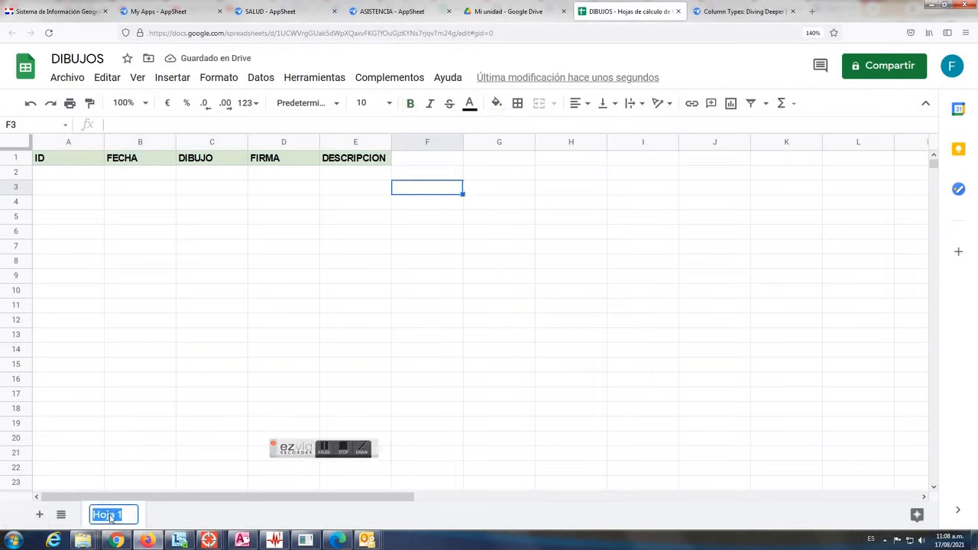
text(DIBUJO)
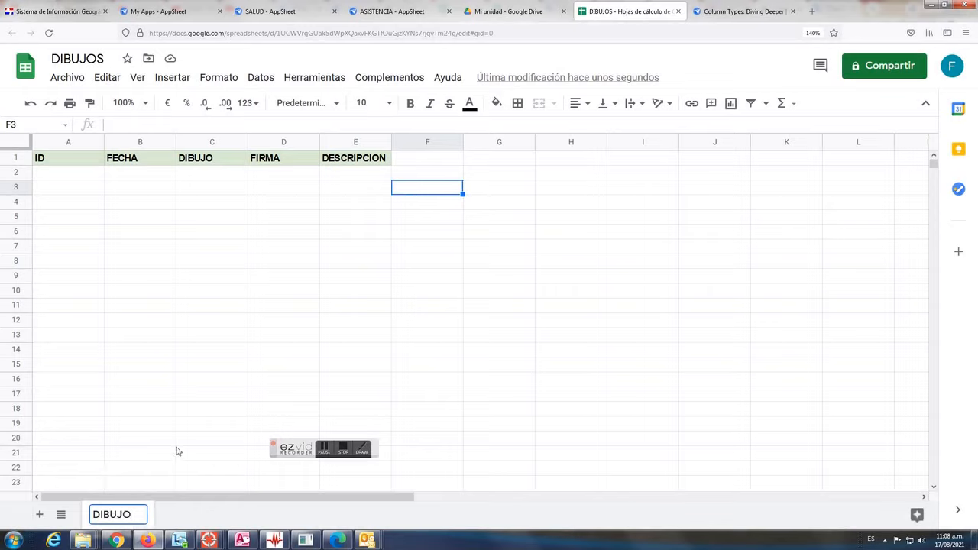
click(175, 452)
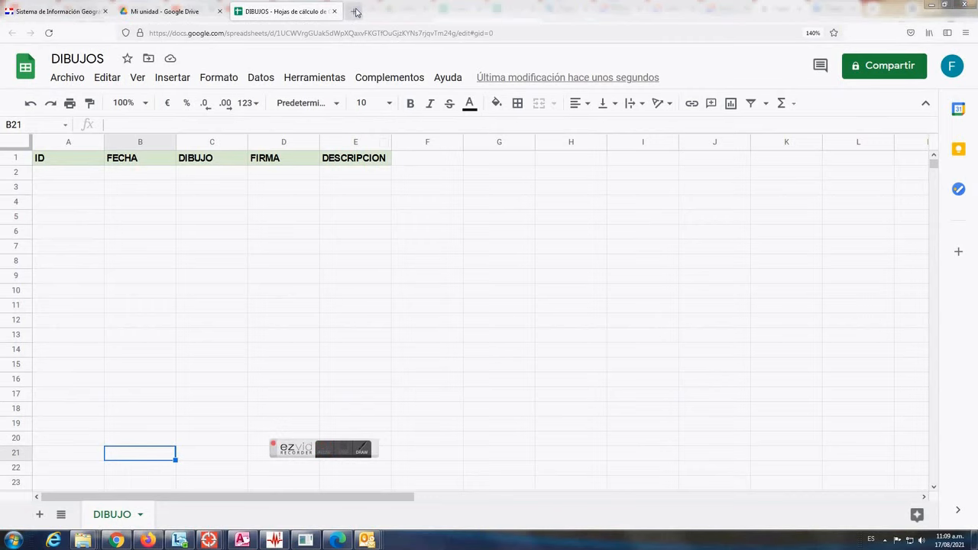
- Open the AppSheet website in a new browser tab
click(356, 12)
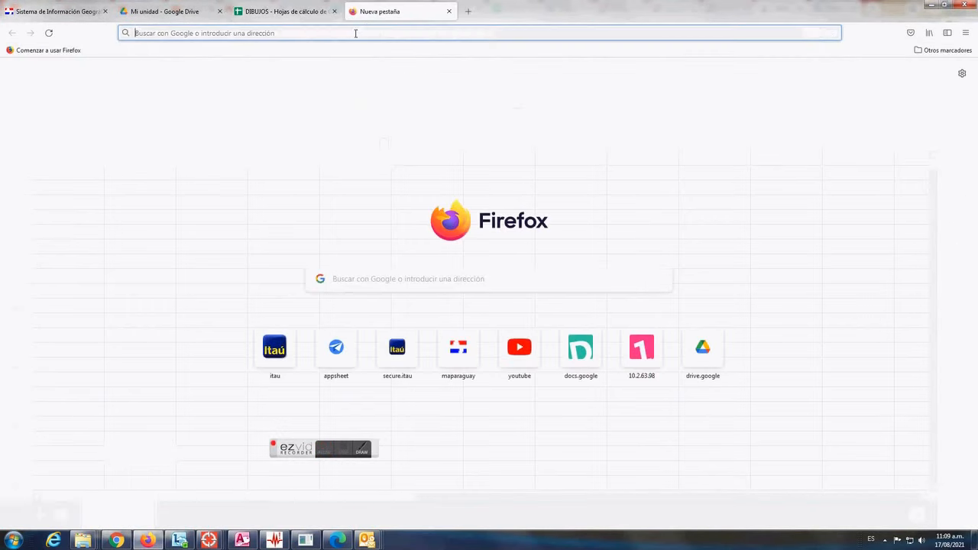
click(355, 33)
click(337, 346)
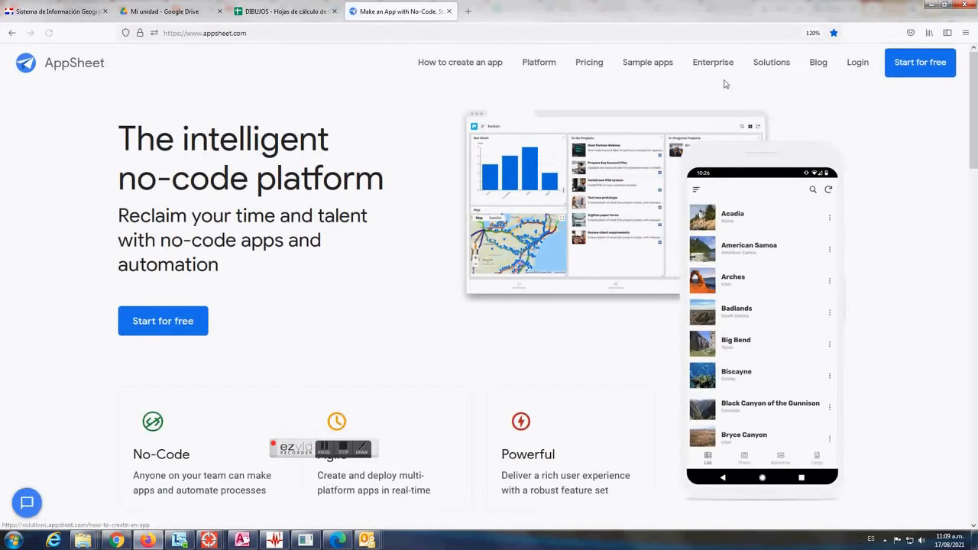
- Sign in to AppSheet with the existing Google account and allow access to its Drive files and spreadsheets
click(857, 62)
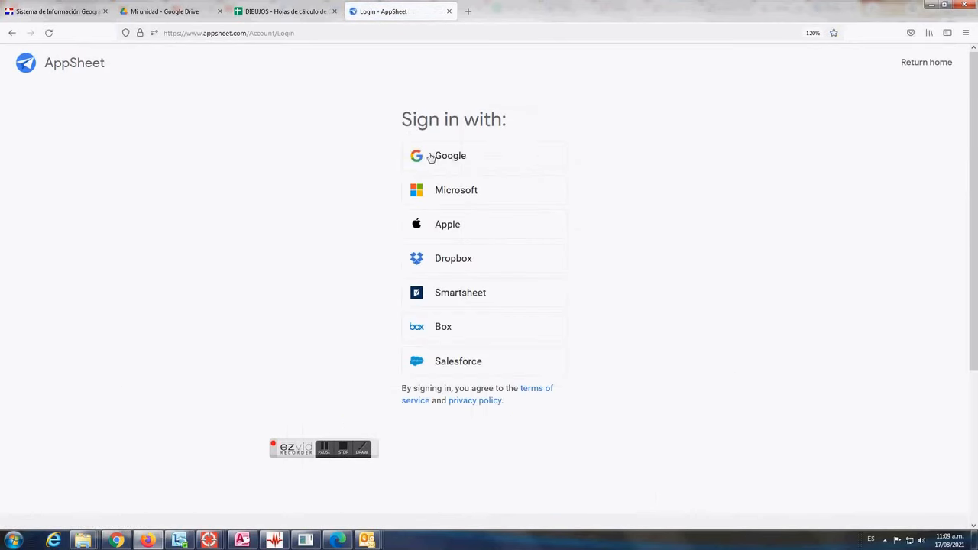
click(441, 159)
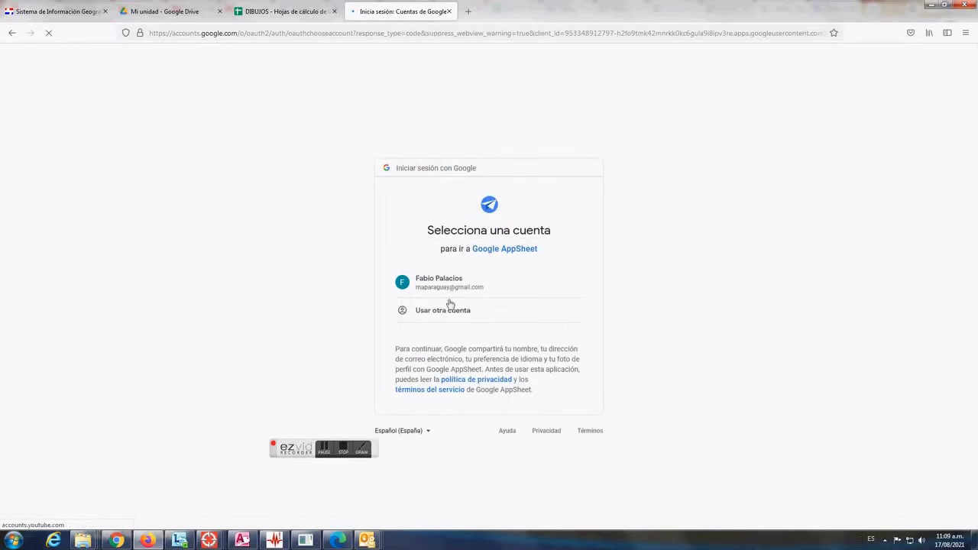
click(431, 284)
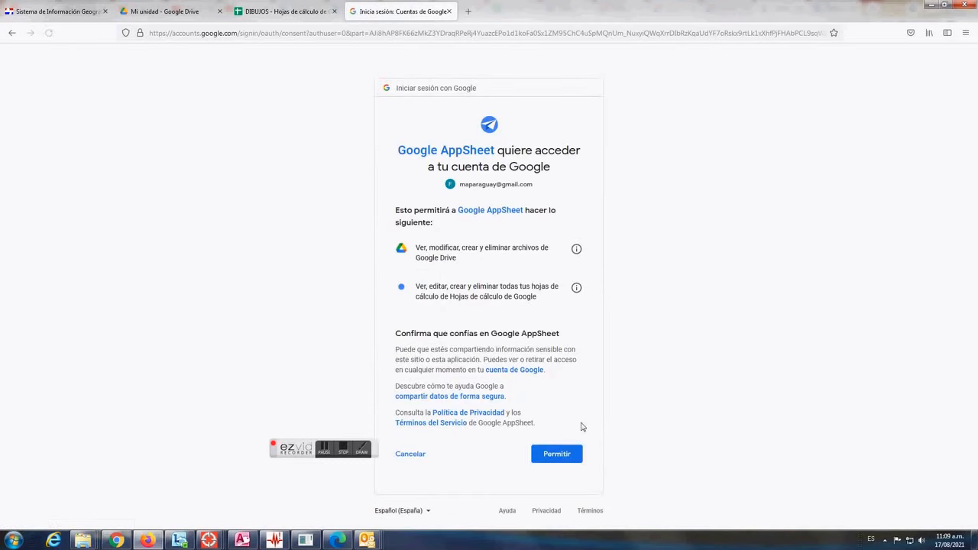
click(556, 454)
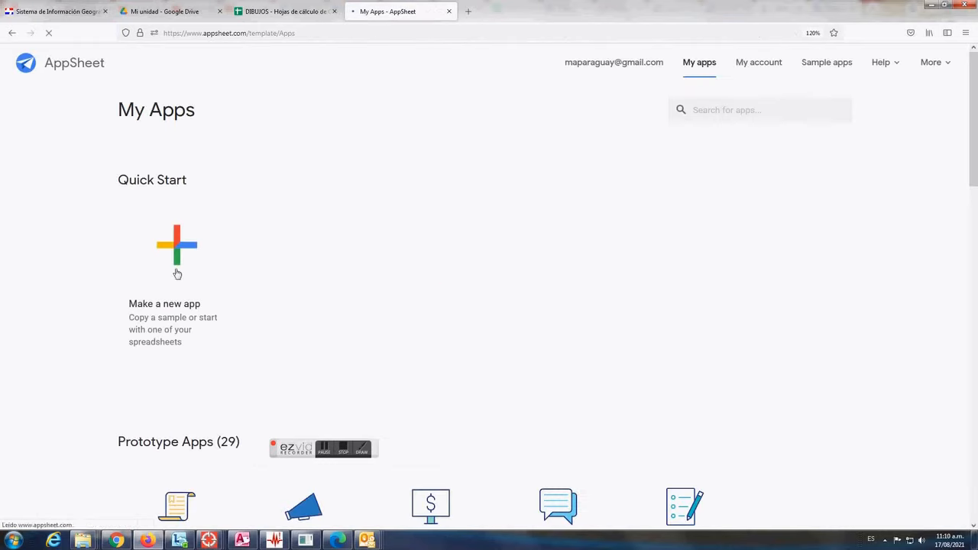
- Start a new app from existing data, named DIBUJOS, in the Inspections & Surveys category
click(191, 249)
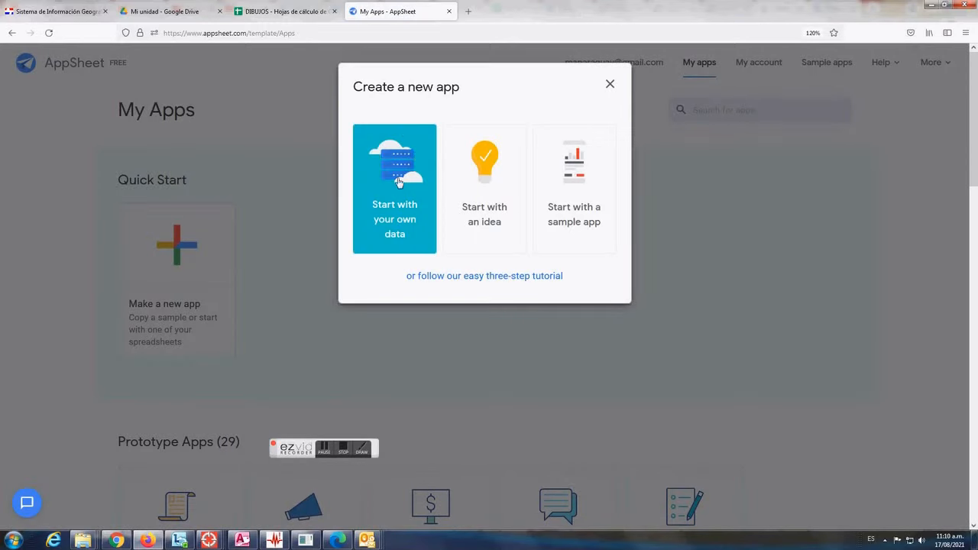
click(407, 179)
triple_click(409, 151)
text(DIB)
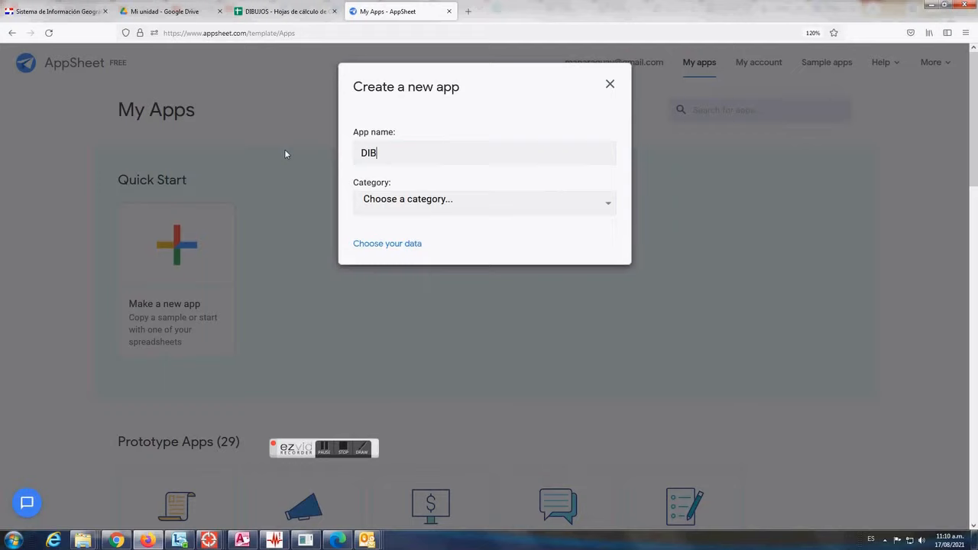
text(UJOS)
click(427, 201)
click(401, 259)
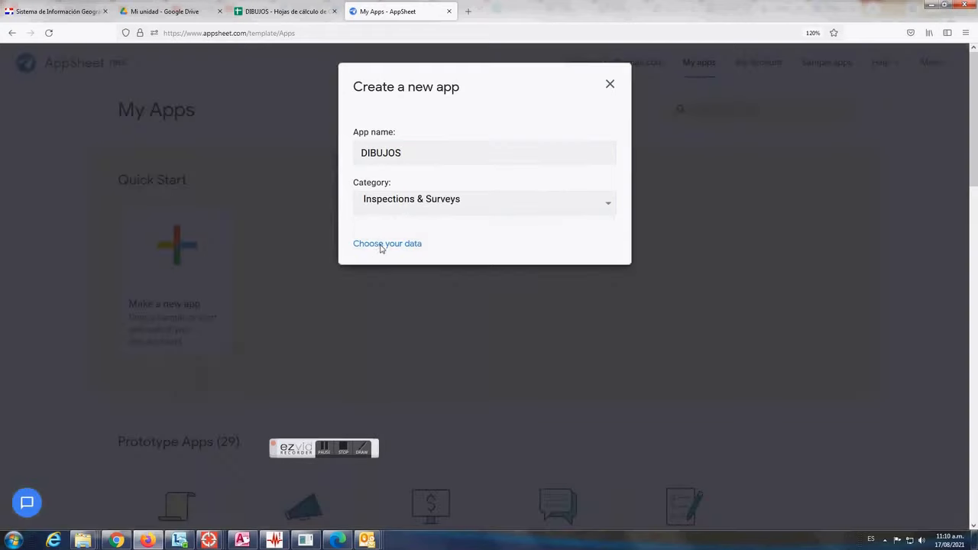
- Use the DIBUJOS spreadsheet from Google Drive as the app's data source and dismiss the welcome dialog
click(381, 244)
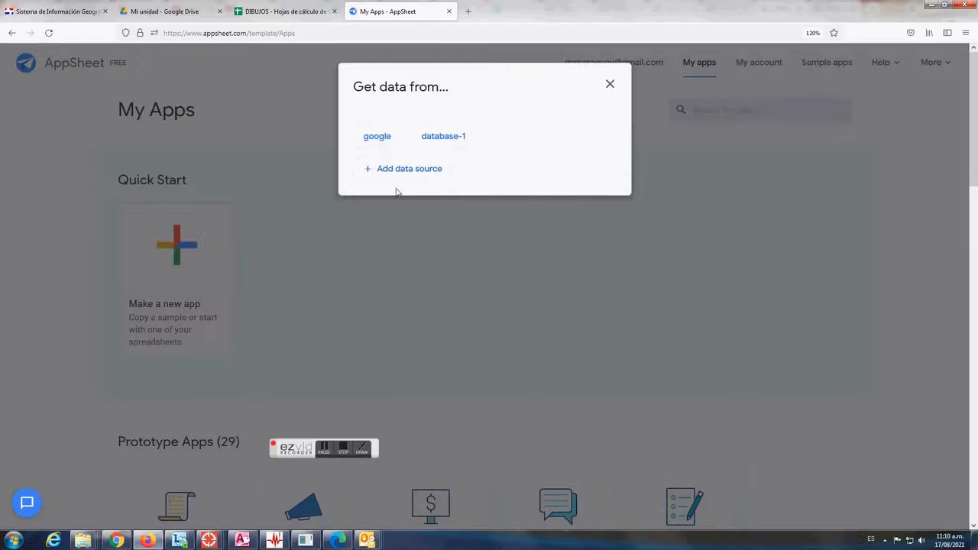
click(377, 136)
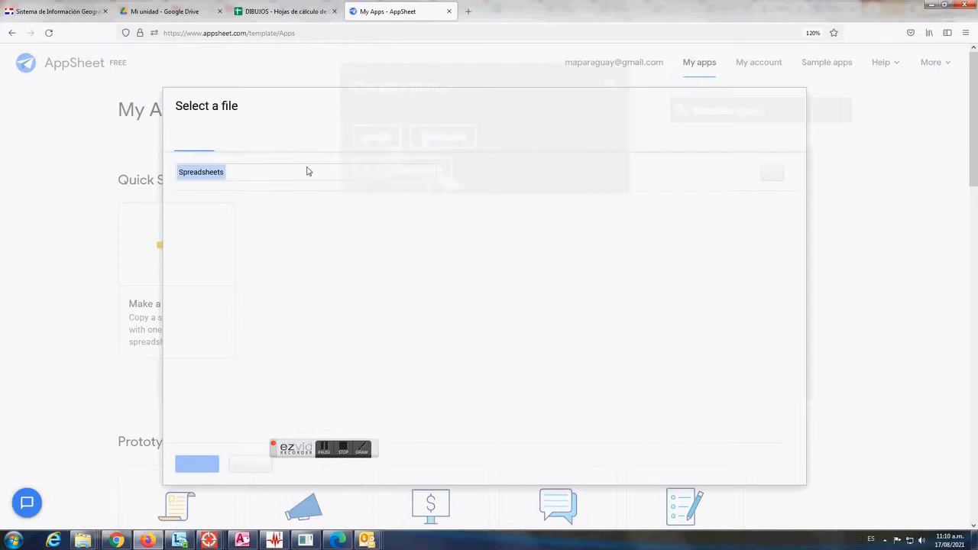
scroll(591, 283, down, 3)
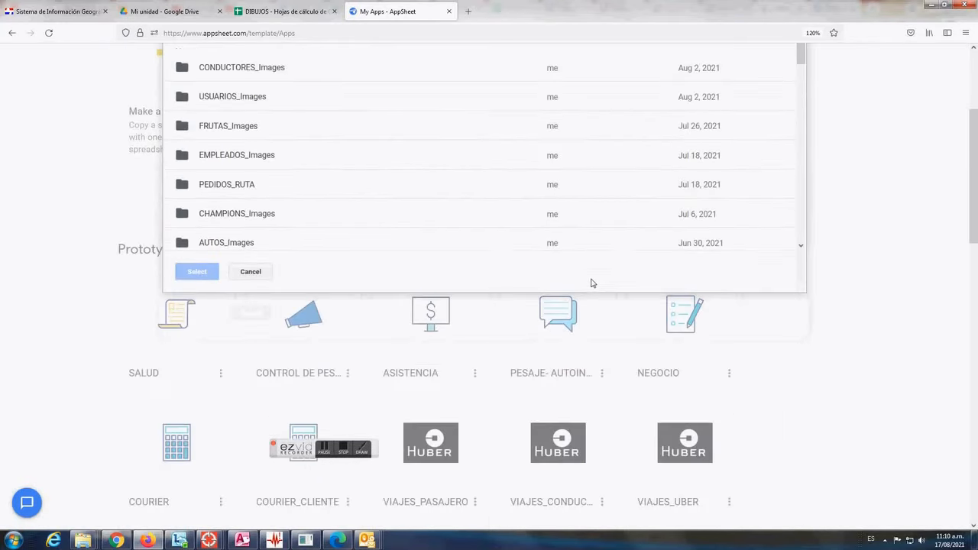
scroll(887, 304, up, 3)
drag(803, 248, 802, 314)
click(218, 379)
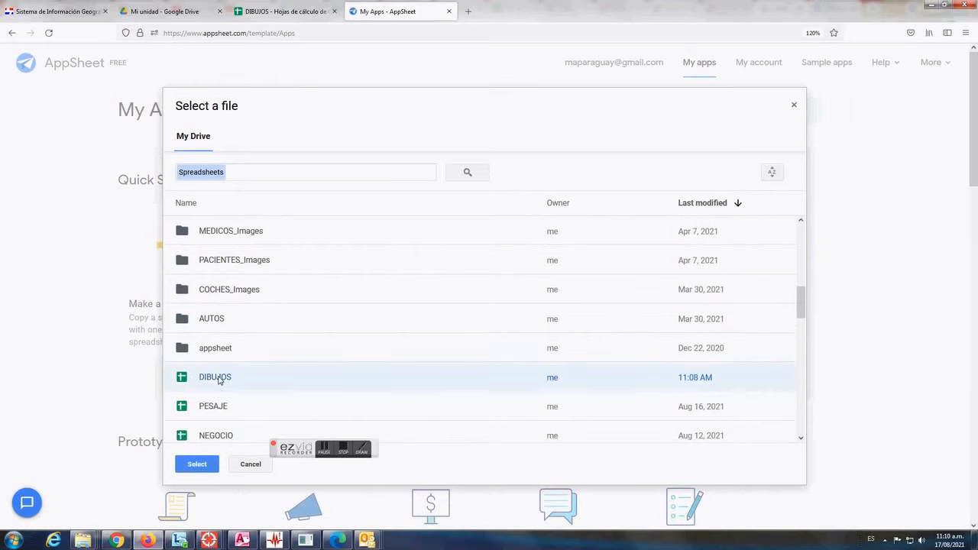
click(193, 464)
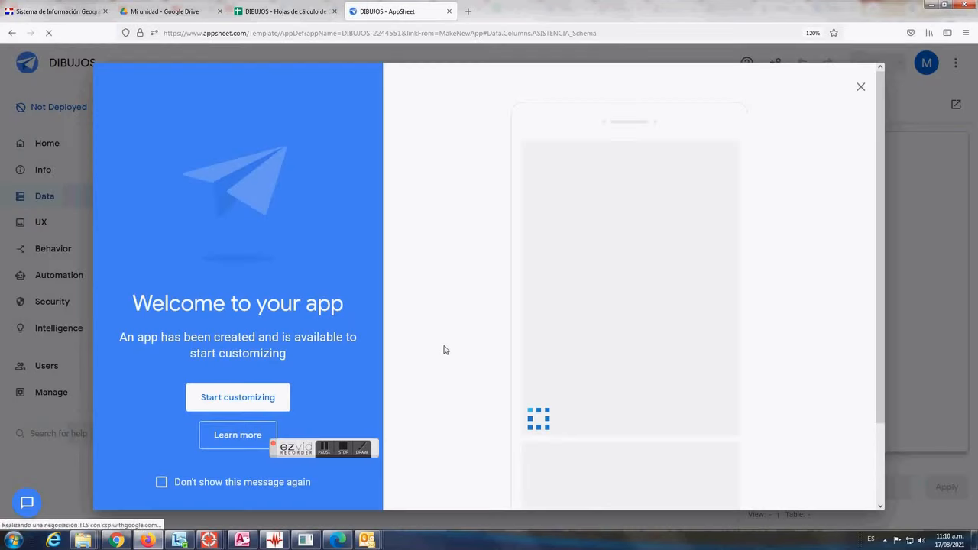
click(862, 89)
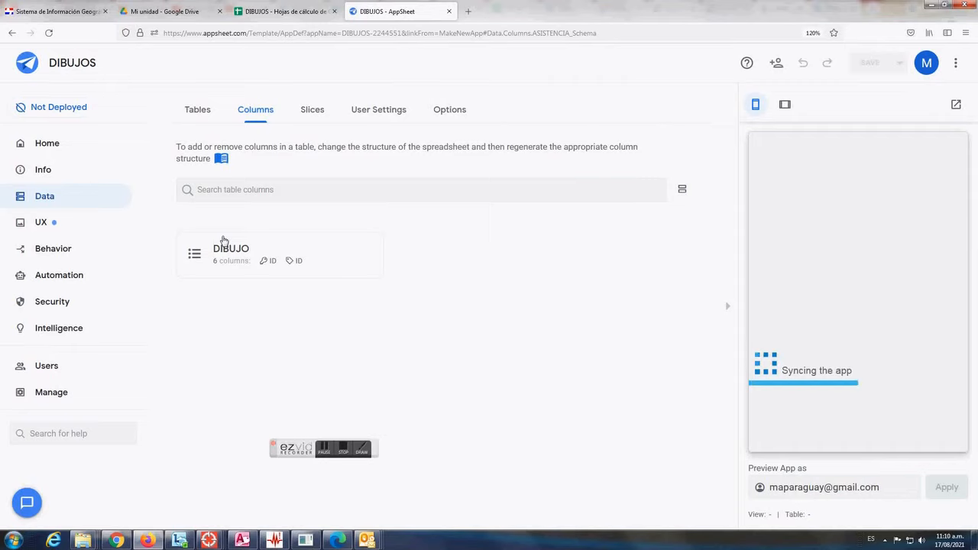
- Open the DIBUJO table's column list and look through the new-record form in the app preview without saving a record
click(223, 253)
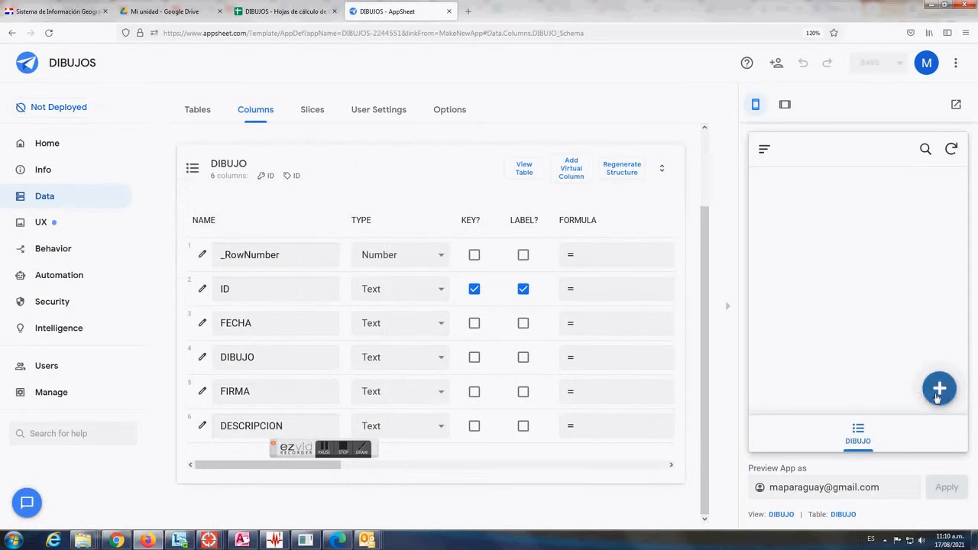
click(938, 396)
scroll(849, 262, down, 2)
scroll(847, 282, up, 2)
click(804, 434)
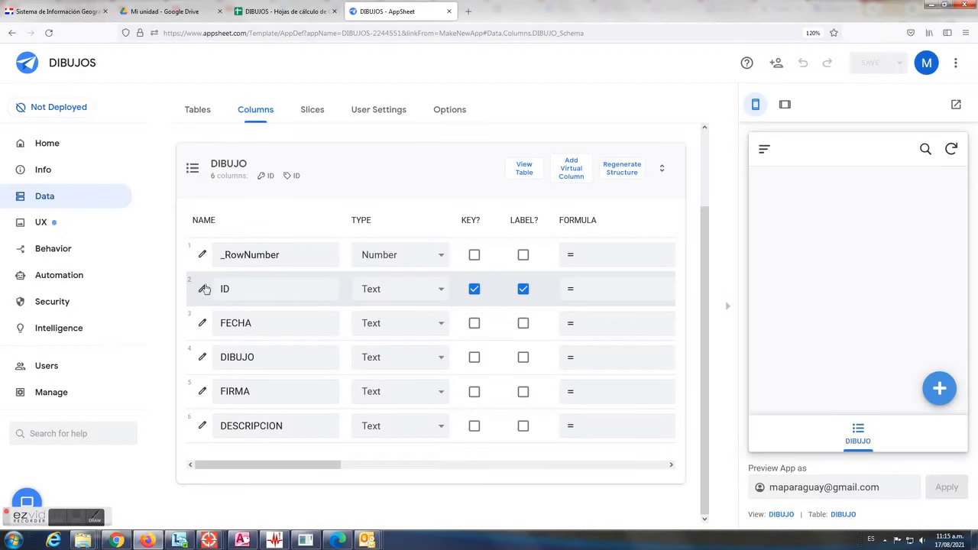
- Check the initial value formula in the ID column's Auto Compute settings, leaving the column definition as is
click(204, 291)
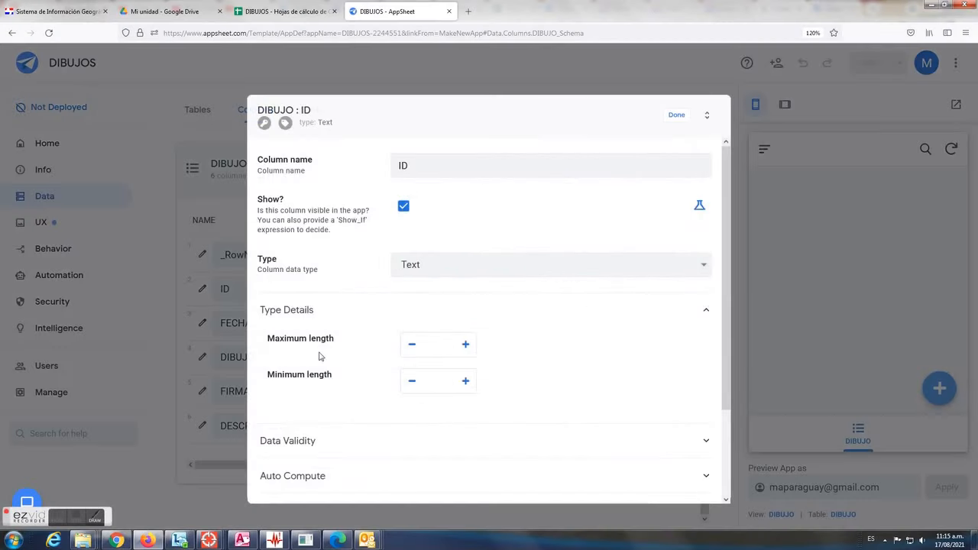
scroll(298, 409, down, 1)
scroll(296, 405, down, 2)
click(308, 372)
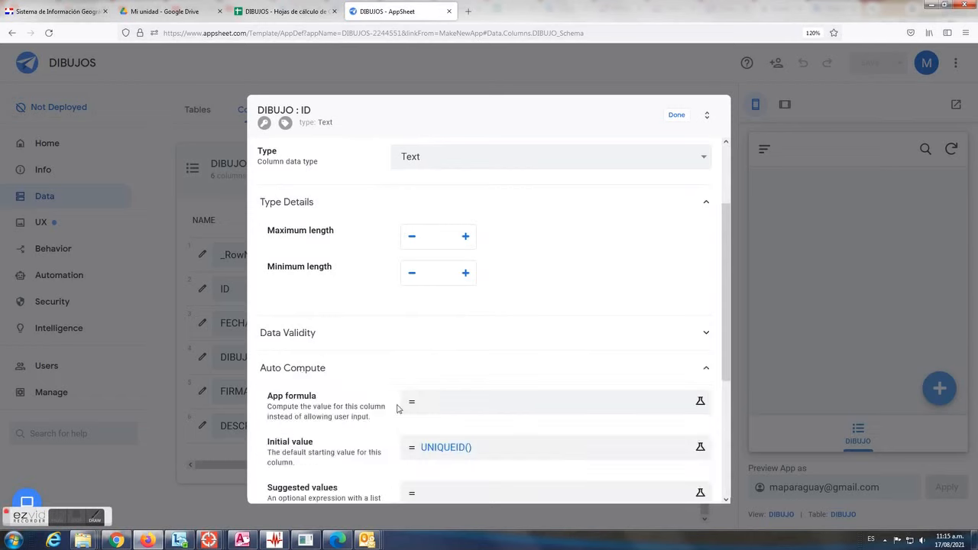
drag(313, 444, 278, 444)
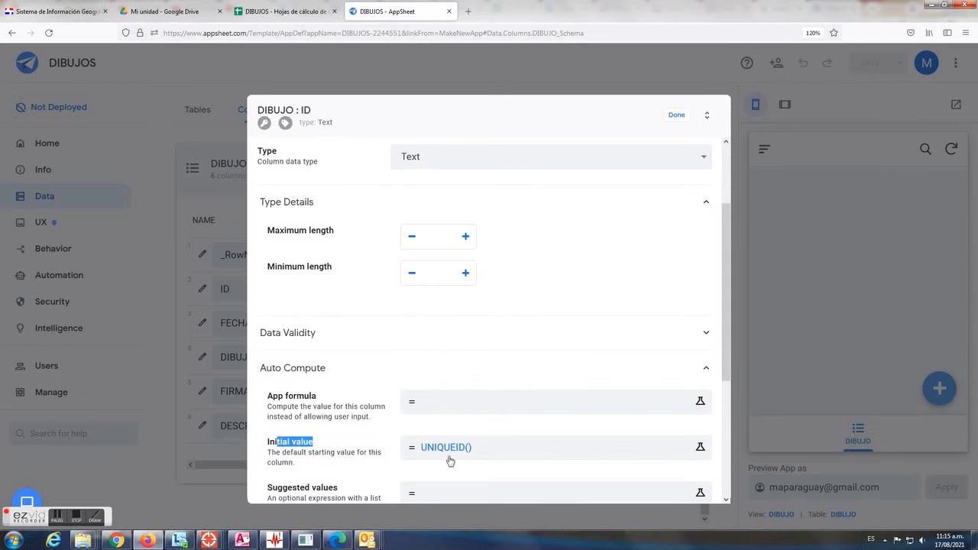
click(676, 115)
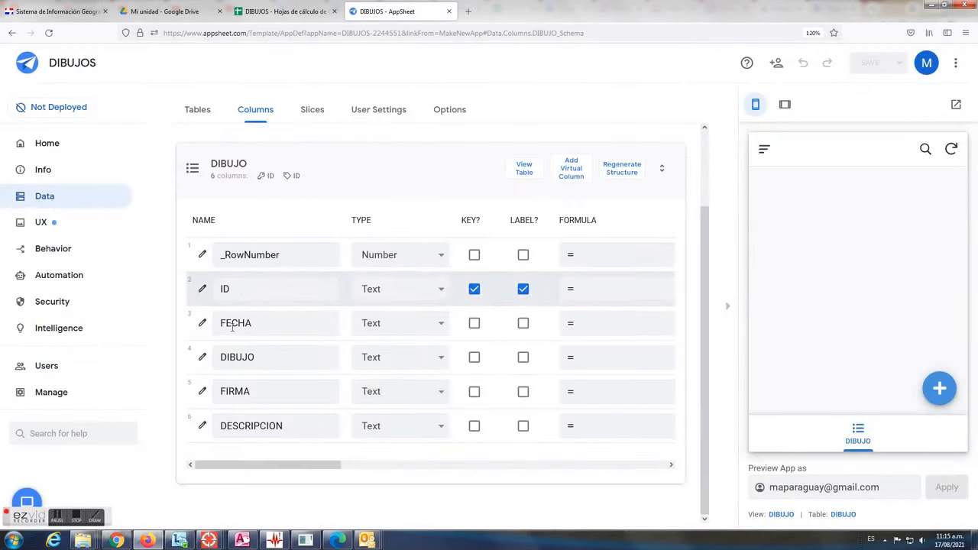
- Set the FECHA column's type to Date and the DIBUJO column's type to Drawing
click(436, 323)
scroll(403, 115, up, 3)
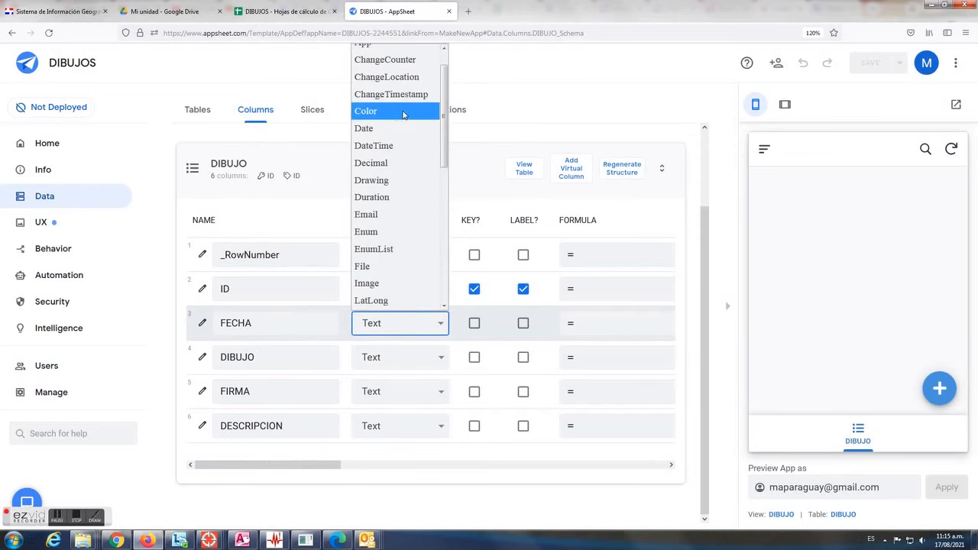
scroll(404, 115, up, 1)
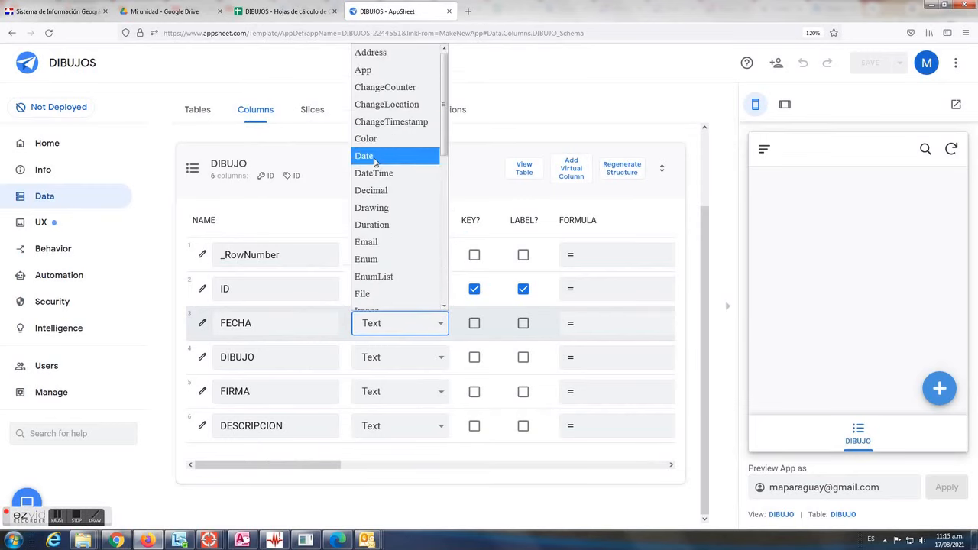
click(375, 158)
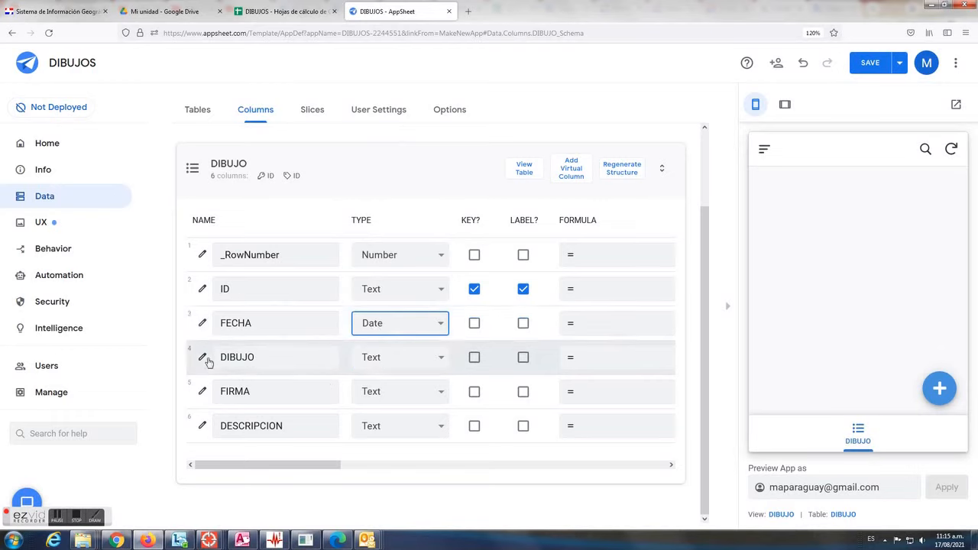
click(437, 357)
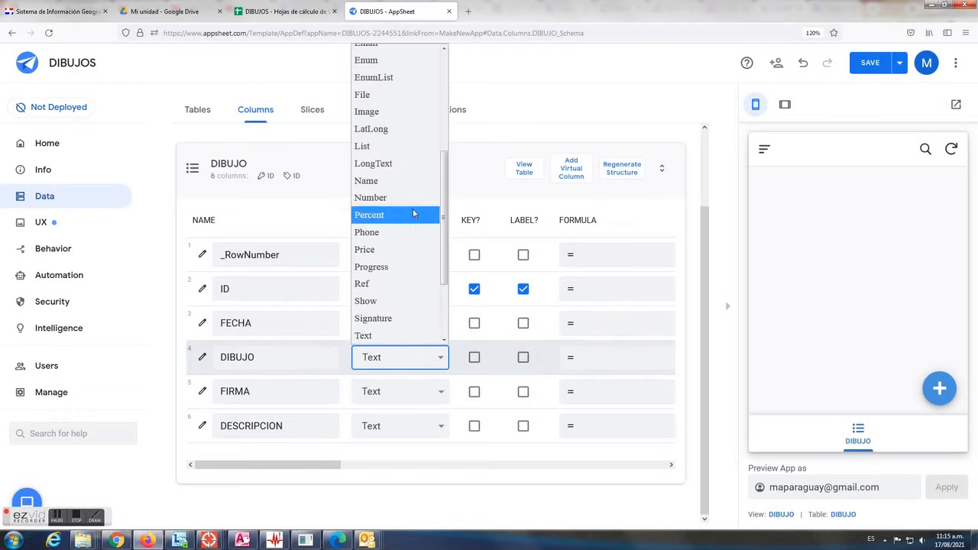
scroll(413, 218, up, 3)
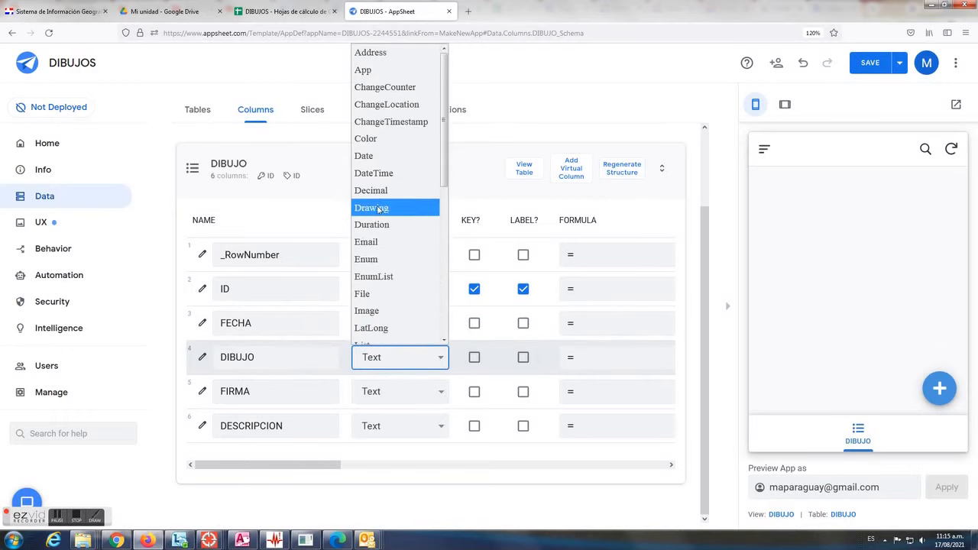
click(380, 208)
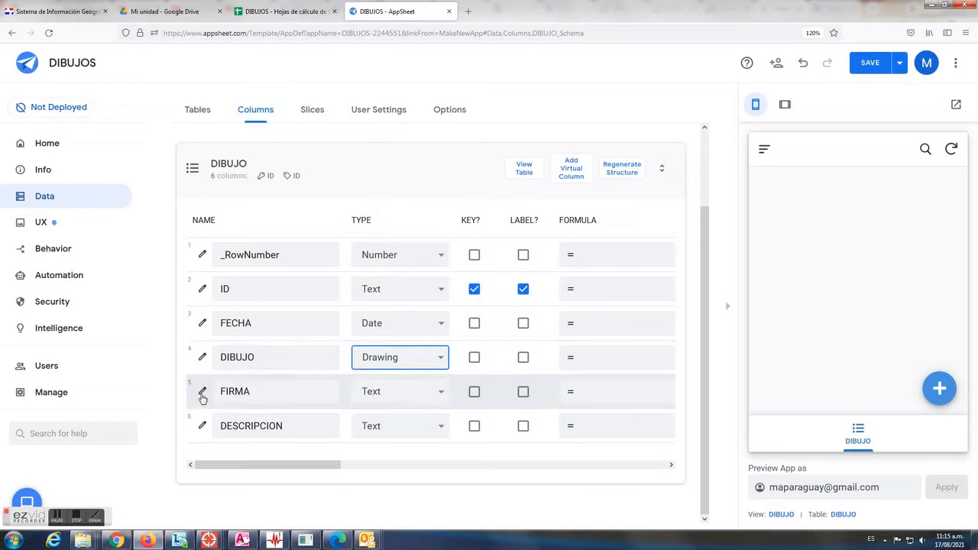
- Set the FIRMA column's type to Signature and DESCRIPCION's type to LongText, and save the app
click(442, 392)
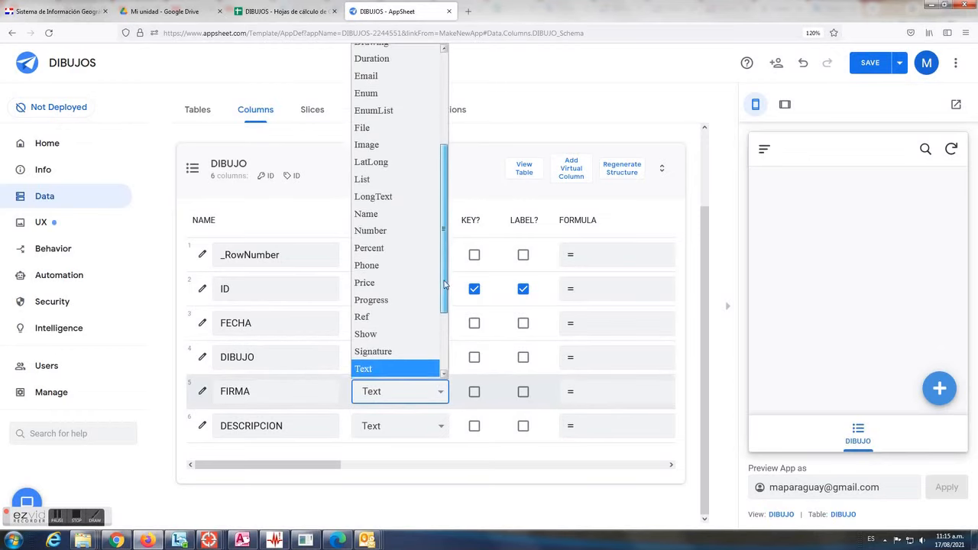
drag(446, 281, 445, 304)
click(385, 308)
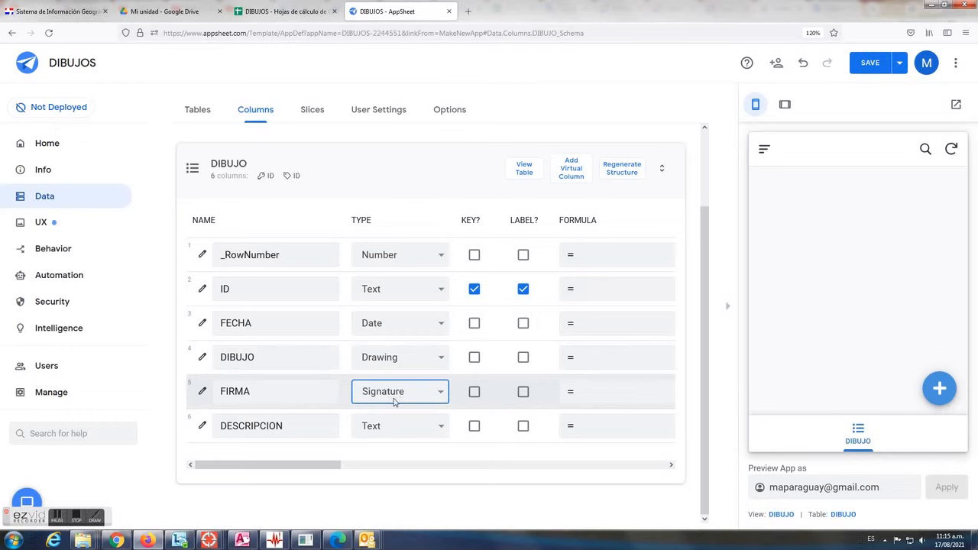
click(442, 430)
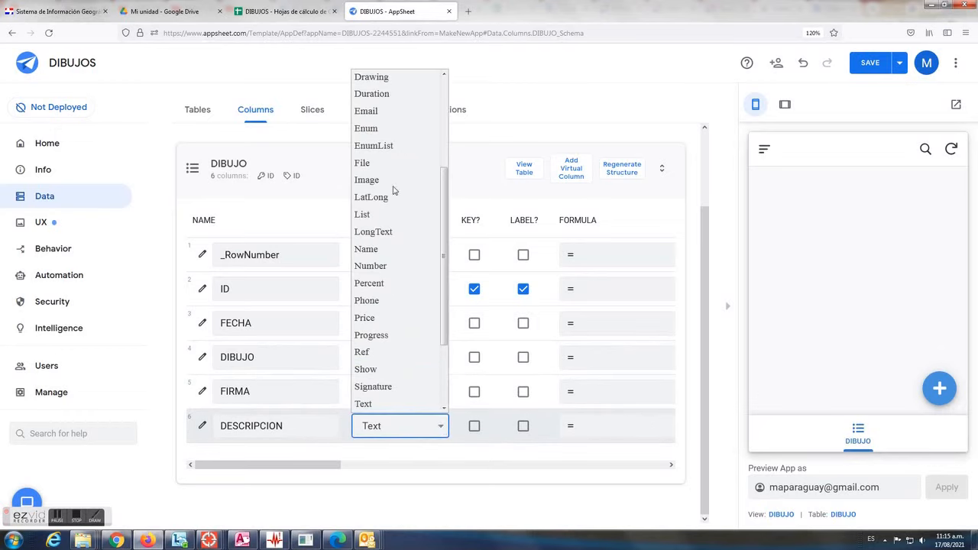
click(381, 232)
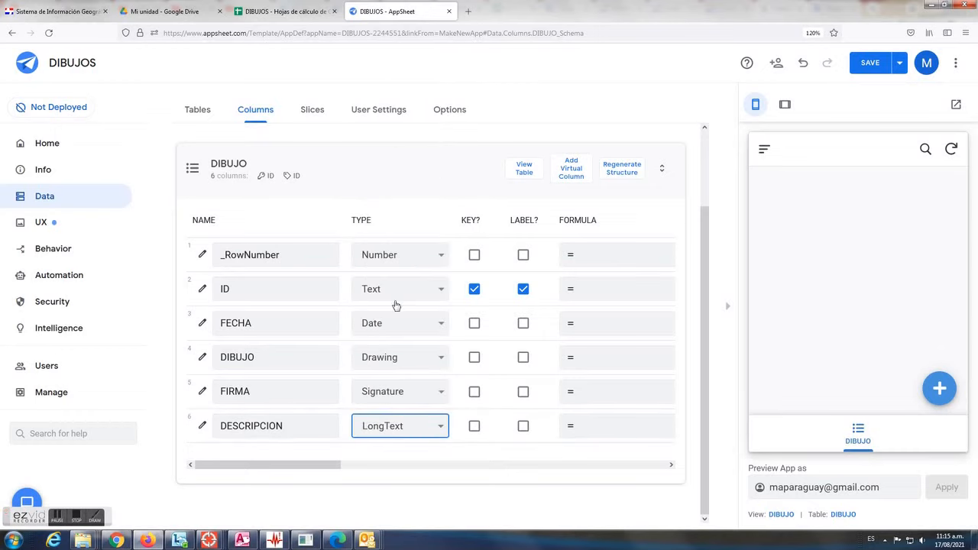
click(874, 67)
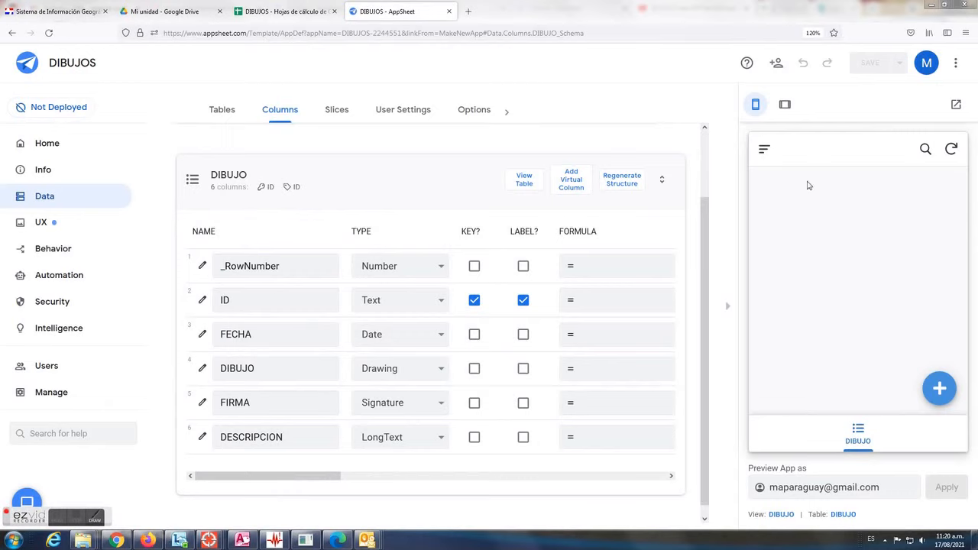
- Start a new record in the tablet-size app preview and set FECHA to 17/08/2021
click(785, 105)
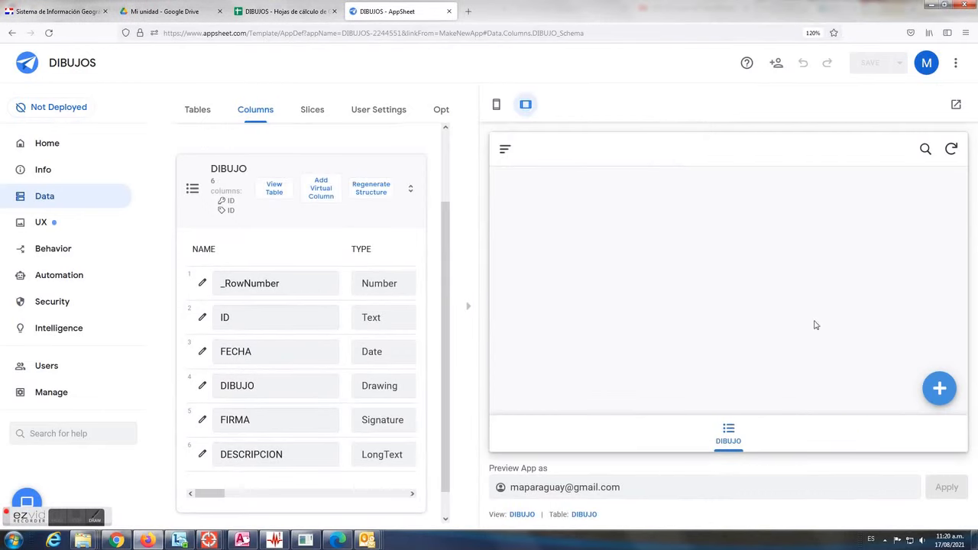
click(936, 387)
click(647, 282)
text(17/08/2021)
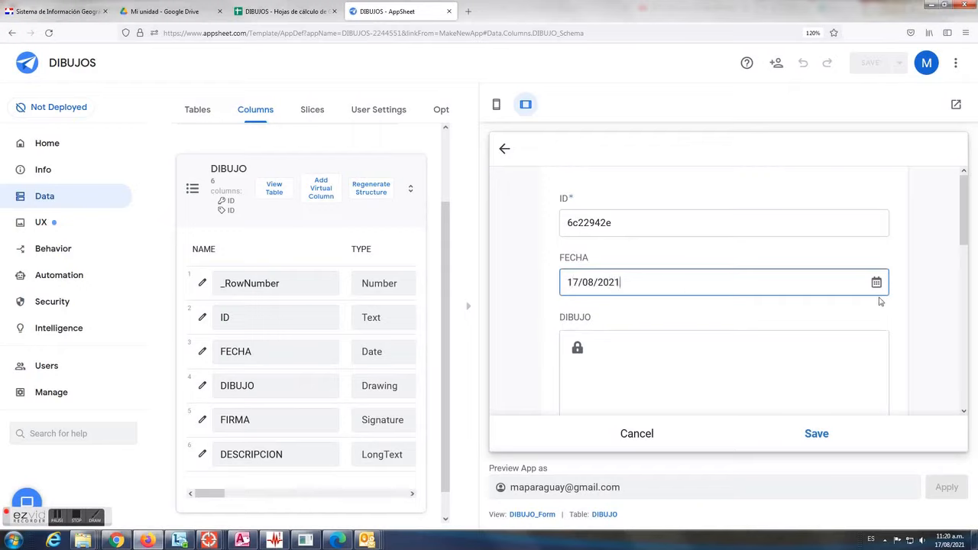
- Draw the black outline of a flag with a pole and three horizontal stripes in the DIBUJO field
scroll(854, 302, down, 2)
scroll(735, 314, up, 1)
scroll(732, 319, down, 2)
click(722, 261)
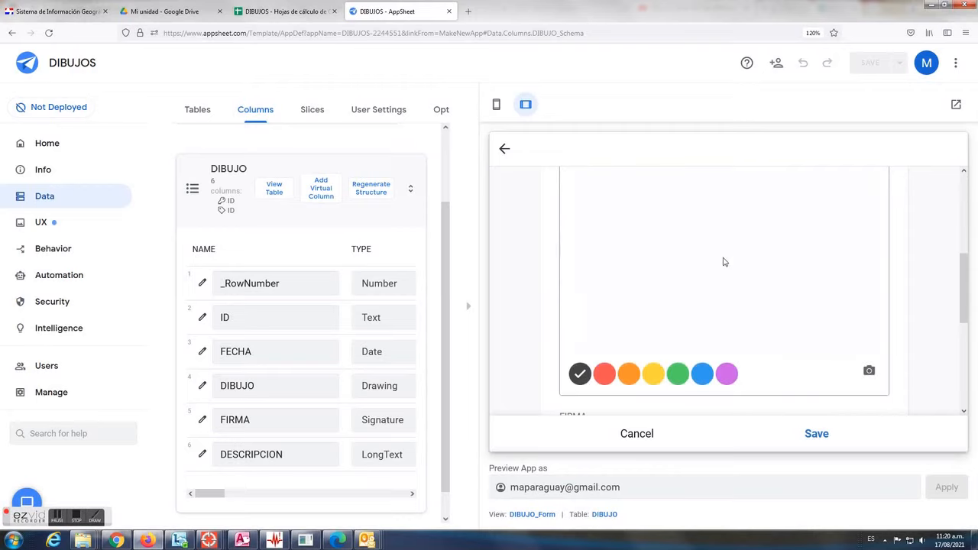
scroll(722, 288, up, 1)
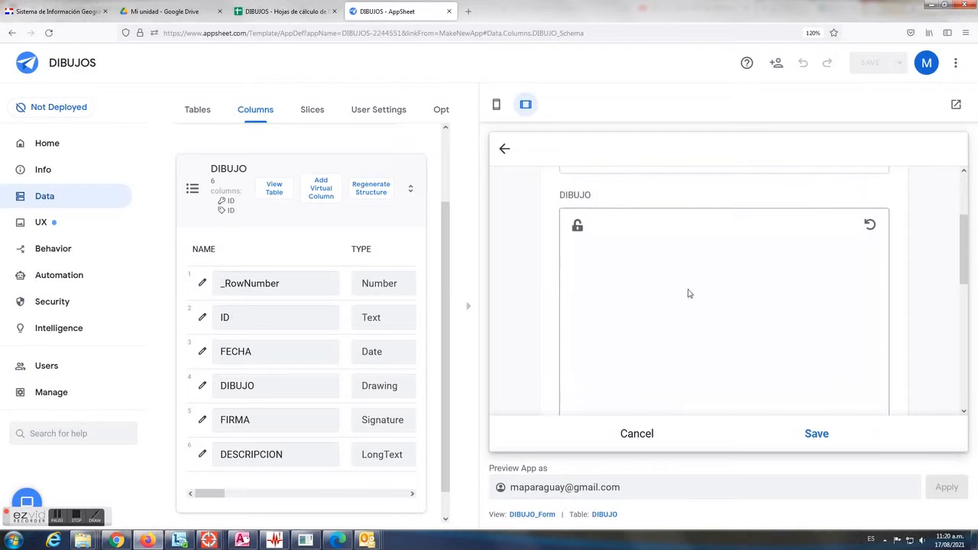
drag(662, 297, 644, 425)
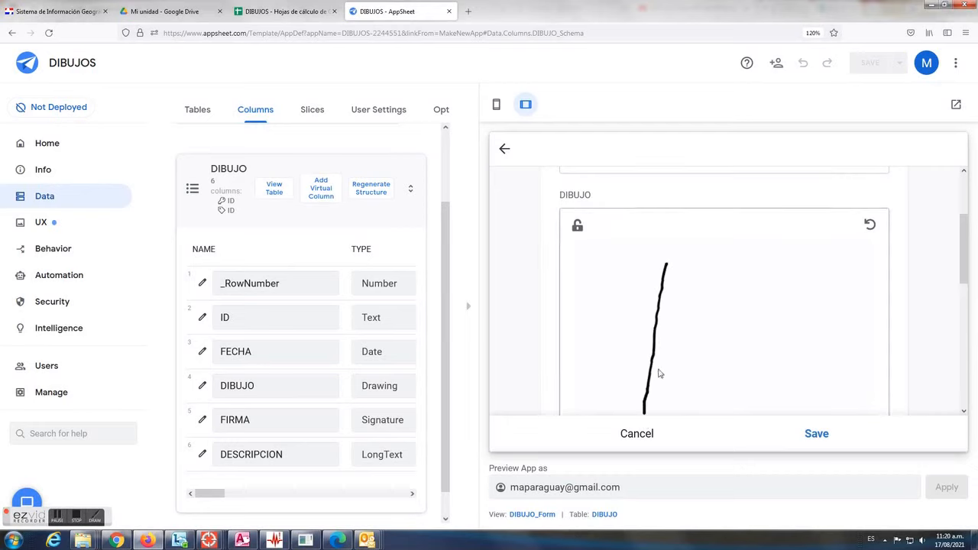
mouse_move(671, 367)
mouse_down()
mouse_move(790, 360)
mouse_move(803, 262)
mouse_move(676, 265)
mouse_move(667, 288)
mouse_move(797, 297)
mouse_up()
drag(661, 338, 789, 327)
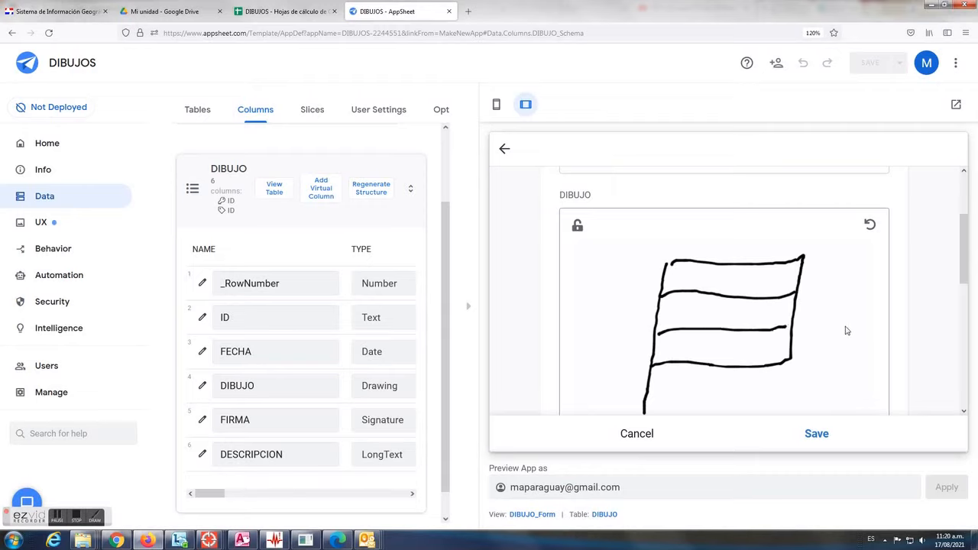
- Colour the flag's top stripe red with freehand strokes
scroll(846, 331, down, 3)
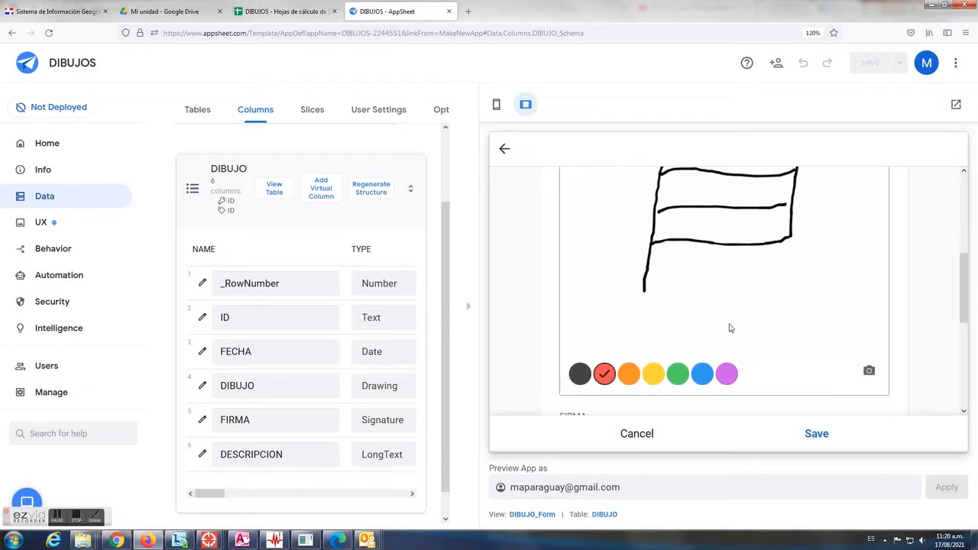
scroll(711, 306, up, 2)
mouse_move(668, 283)
mouse_down()
mouse_move(755, 279)
mouse_move(739, 284)
mouse_move(779, 292)
mouse_move(689, 290)
mouse_move(681, 269)
mouse_move(780, 273)
mouse_move(789, 281)
mouse_move(751, 298)
mouse_move(762, 295)
mouse_move(688, 288)
mouse_move(782, 279)
mouse_up()
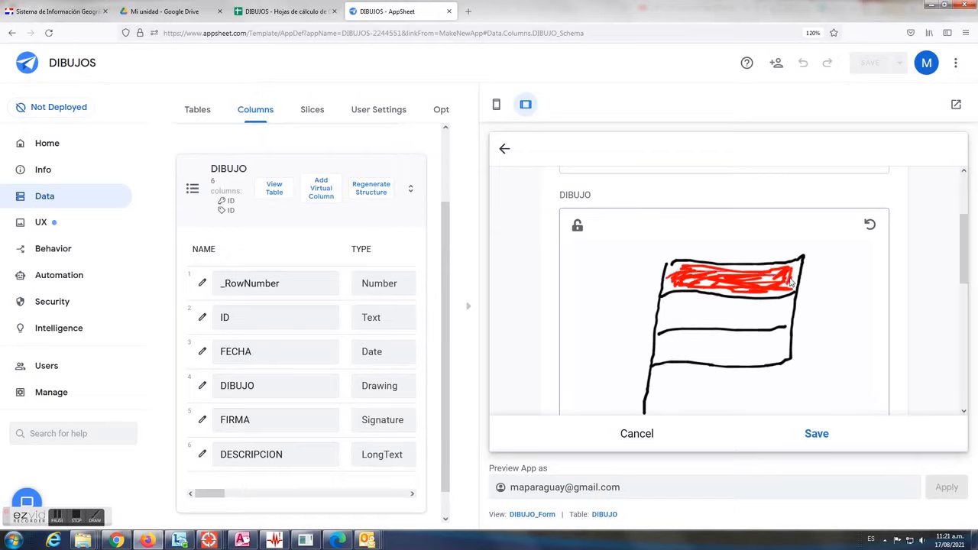
scroll(721, 389, down, 3)
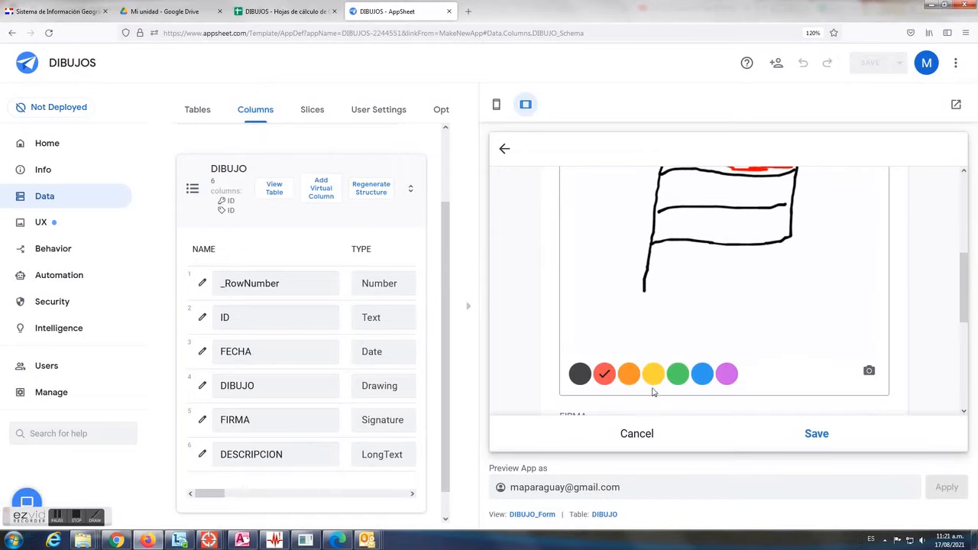
- Colour the flag's bottom stripe blue with freehand strokes in the DIBUJO field
scroll(726, 327, up, 2)
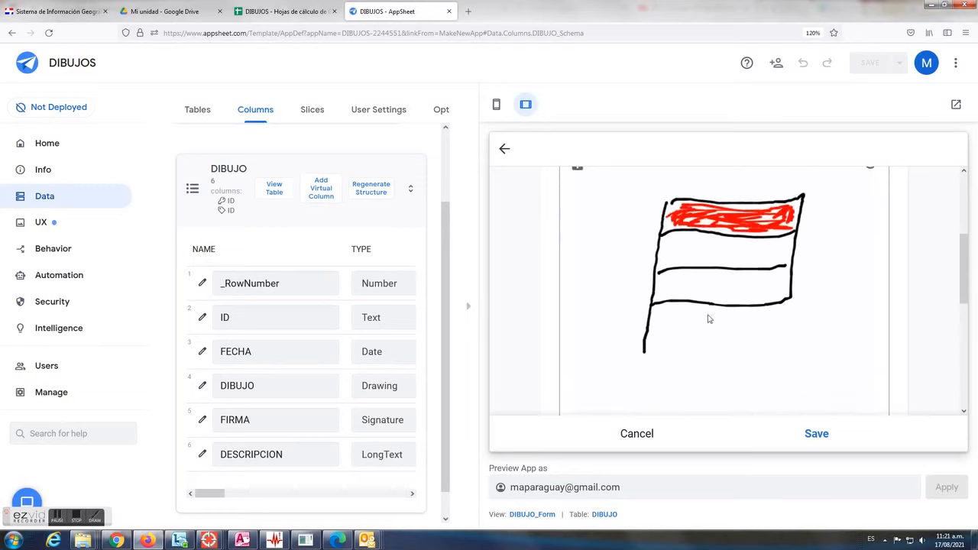
mouse_move(666, 284)
mouse_down()
mouse_move(656, 289)
mouse_move(754, 297)
mouse_move(781, 281)
mouse_move(668, 278)
mouse_move(660, 293)
mouse_move(732, 299)
mouse_move(780, 288)
mouse_move(696, 279)
mouse_move(768, 288)
mouse_move(774, 297)
mouse_move(789, 283)
mouse_move(702, 290)
mouse_up()
- Unlock the FIRMA field and draw a freehand signature in it
scroll(843, 299, down, 4)
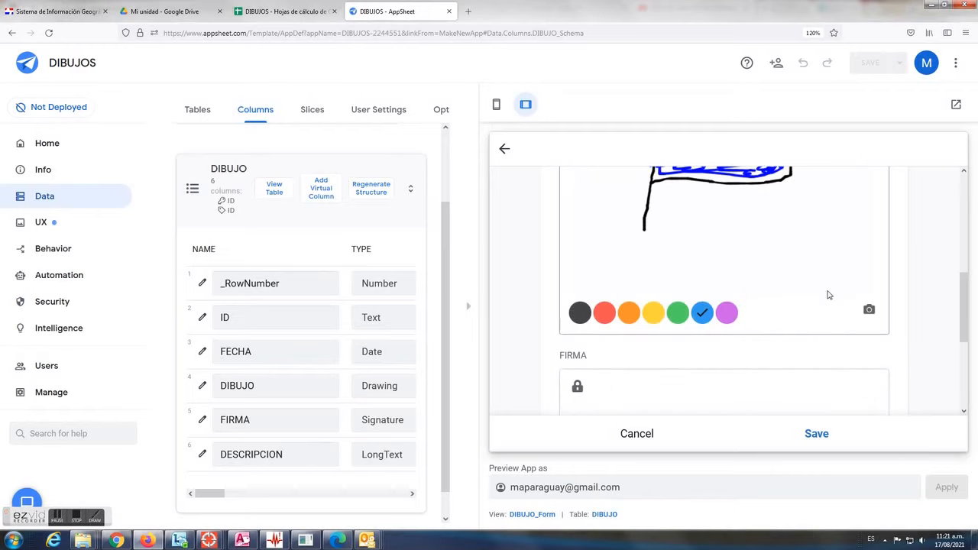
scroll(790, 373, down, 2)
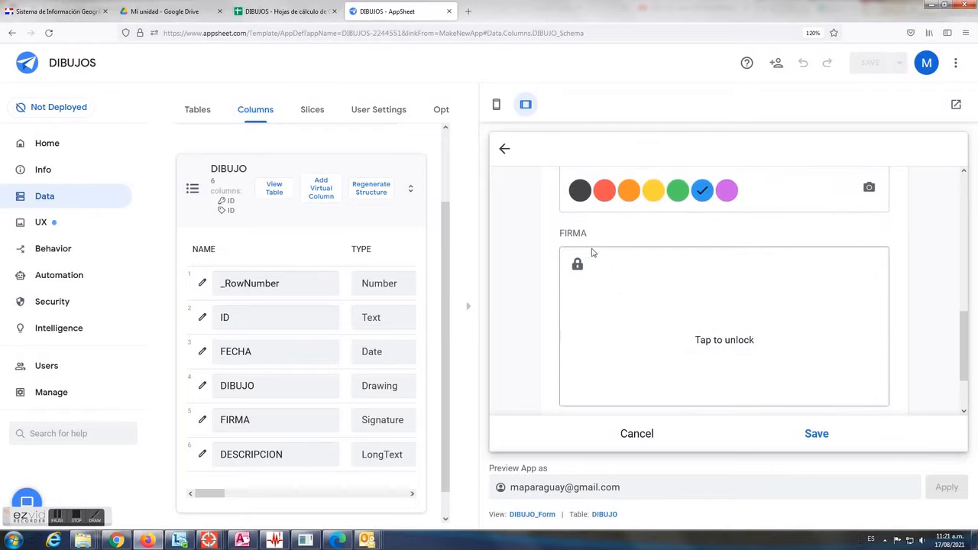
click(738, 348)
scroll(715, 340, down, 1)
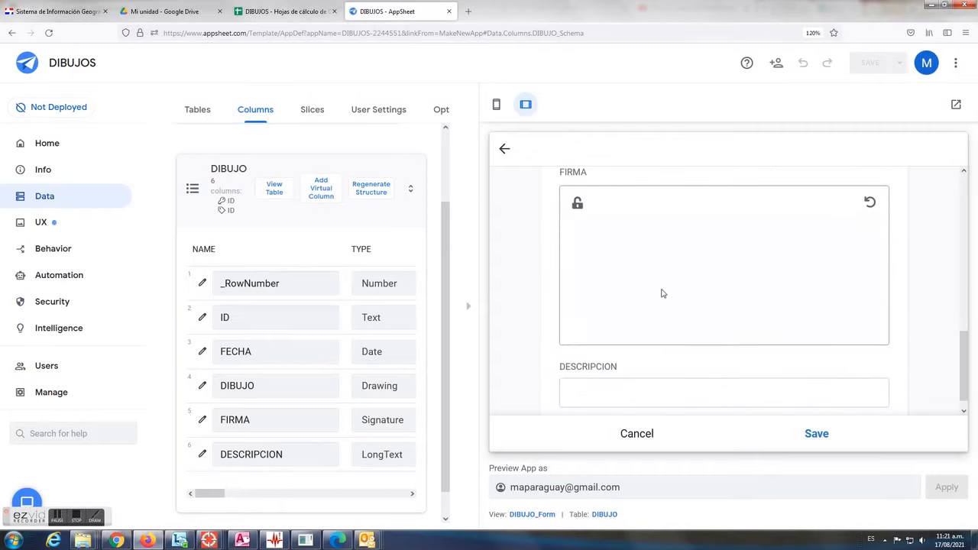
mouse_move(631, 291)
mouse_down()
mouse_move(631, 303)
mouse_move(757, 290)
mouse_move(811, 318)
mouse_up()
- Enter "bandera de Paraguay :)" as the DESCRIPCION and save the record
scroll(710, 334, down, 1)
click(632, 374)
text(bandera de Paraguay :)
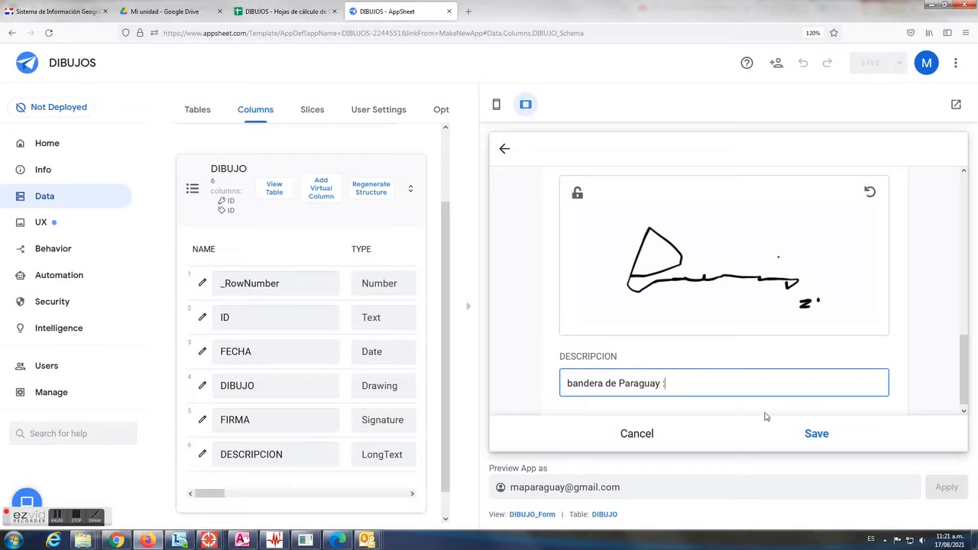
click(833, 431)
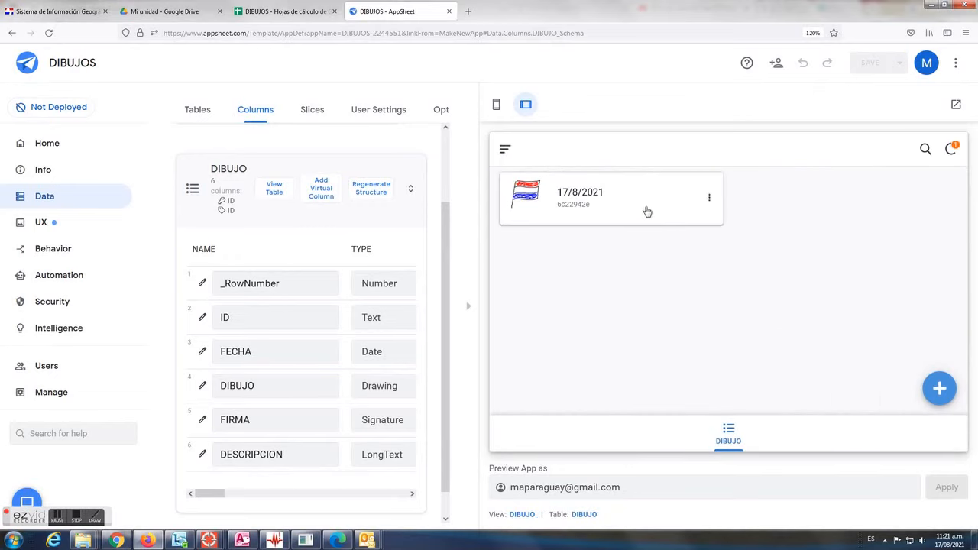
- Switch to the DIBUJOS spreadsheet and fit the DESCRIPCION, FIRMA and DIBUJO columns to the width of their contents
click(295, 10)
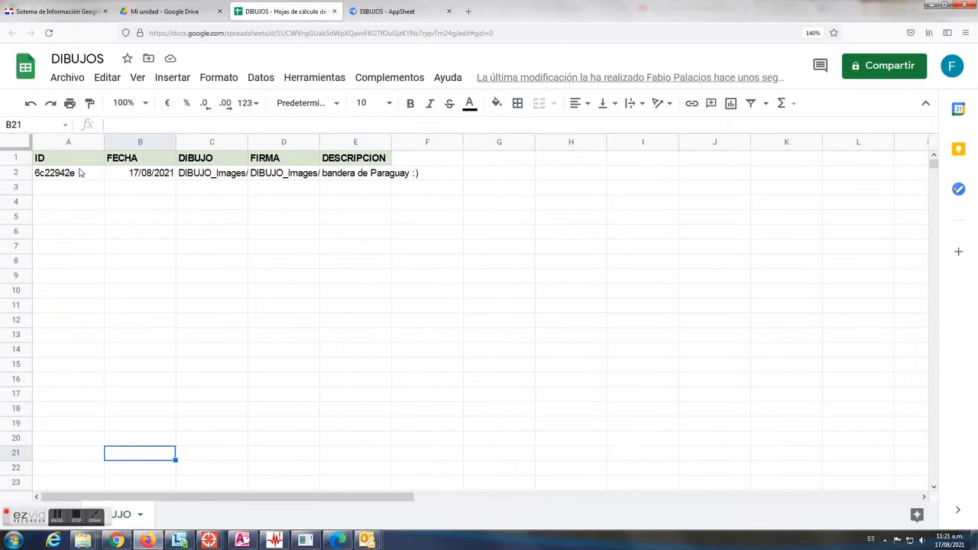
double_click(390, 145)
drag(320, 144, 317, 143)
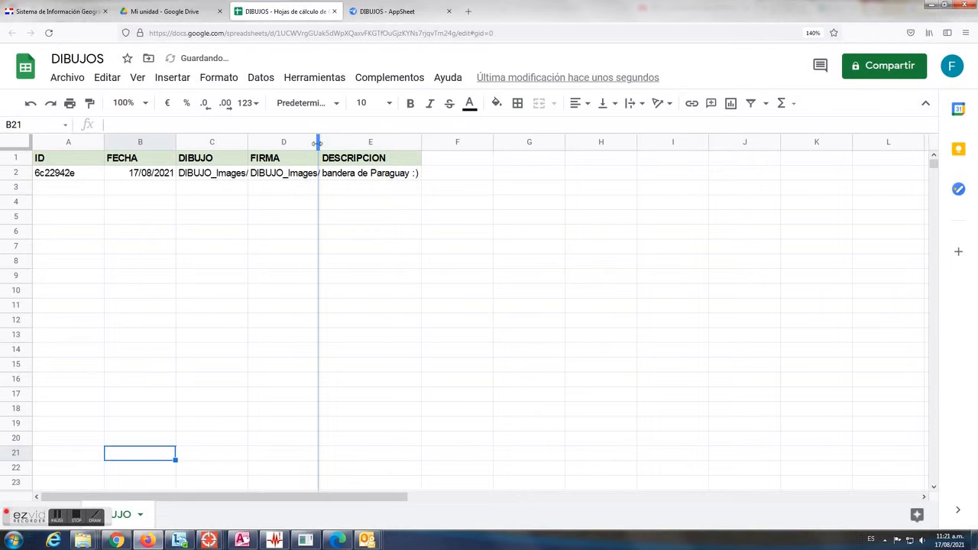
double_click(318, 144)
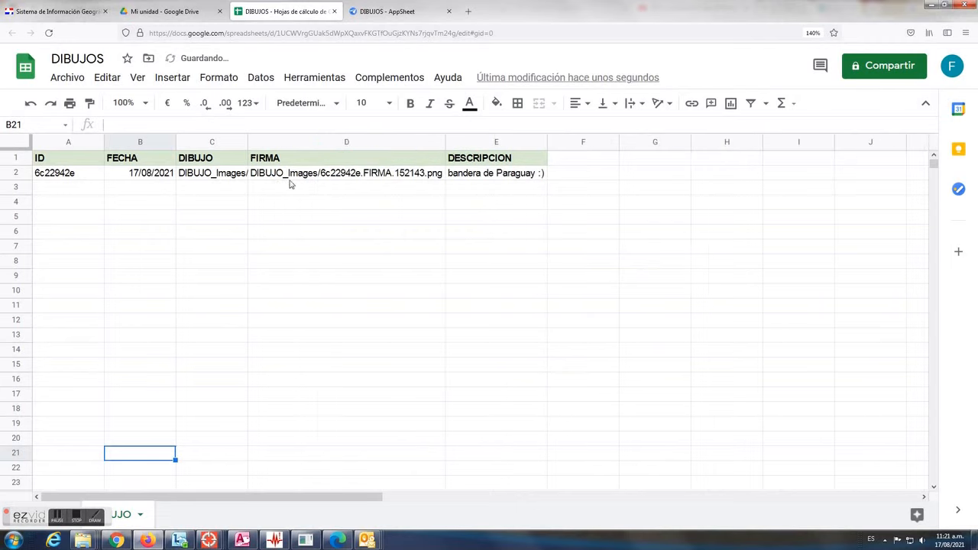
double_click(247, 145)
- Inspect the image file paths stored for the flag record in the DIBUJO and FIRMA columns of row 2
click(214, 185)
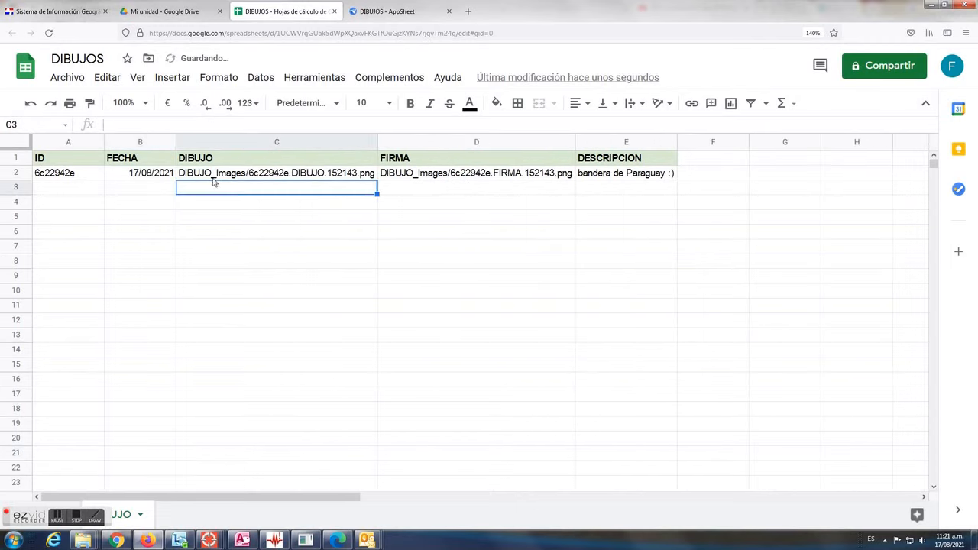
click(215, 174)
click(459, 190)
click(463, 175)
click(317, 177)
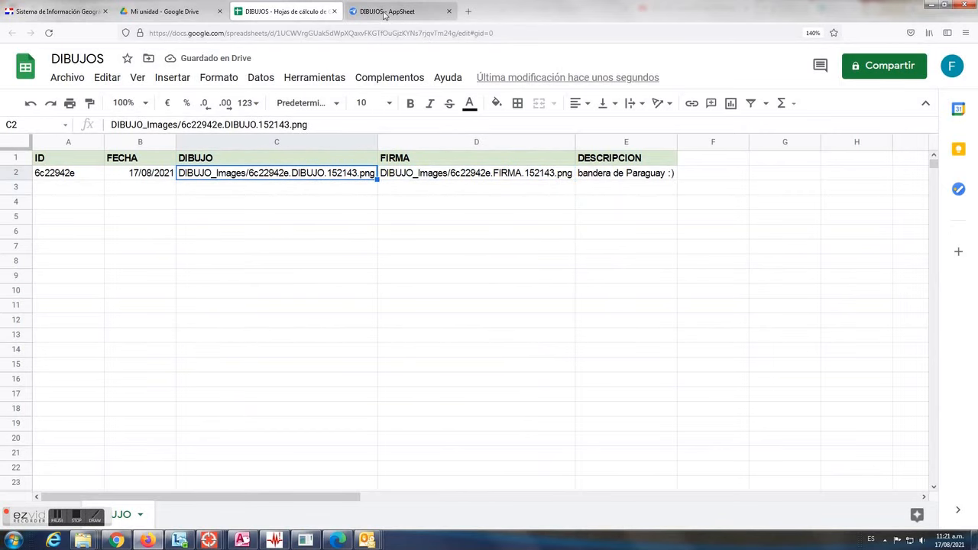
- Return to AppSheet, change the app preview to phone size, and review the flag record's details before going back to the list
click(386, 10)
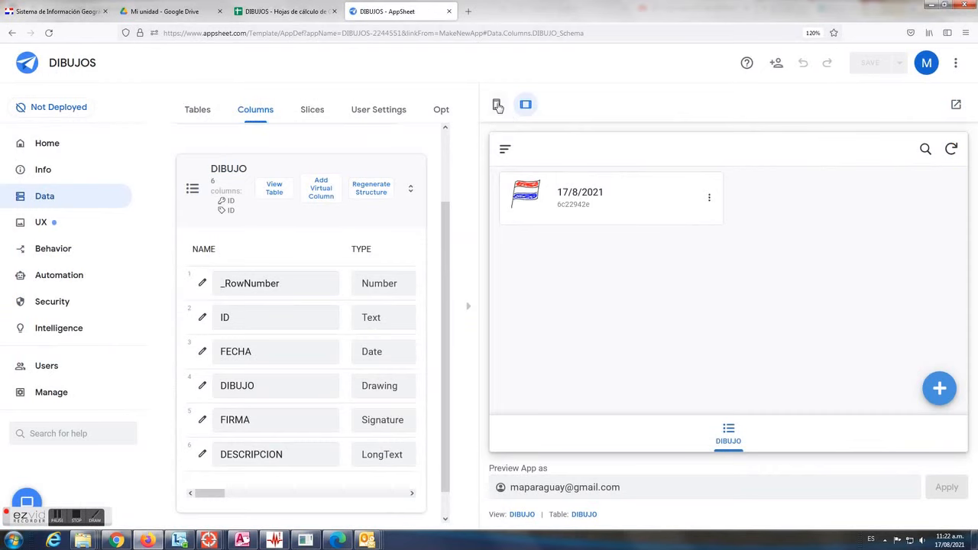
click(497, 106)
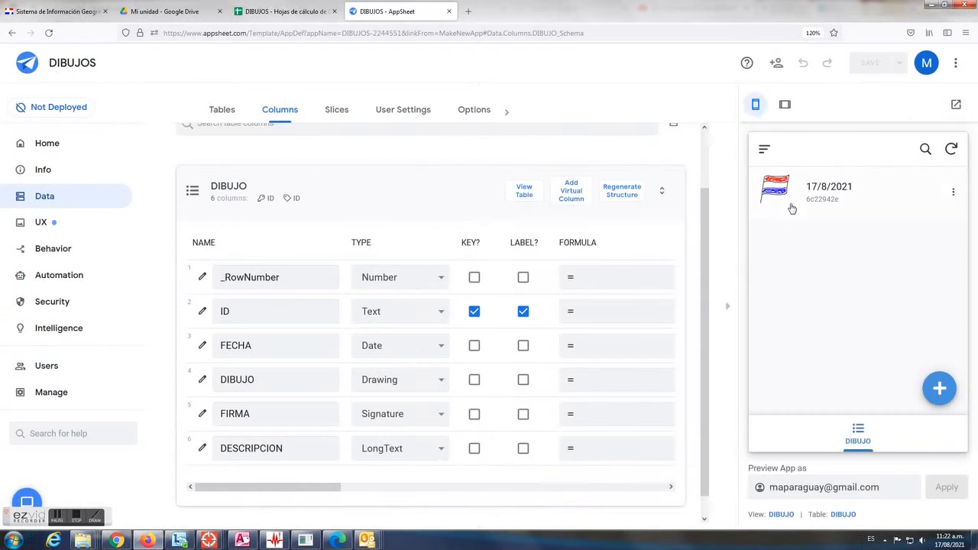
click(856, 197)
scroll(856, 222, down, 3)
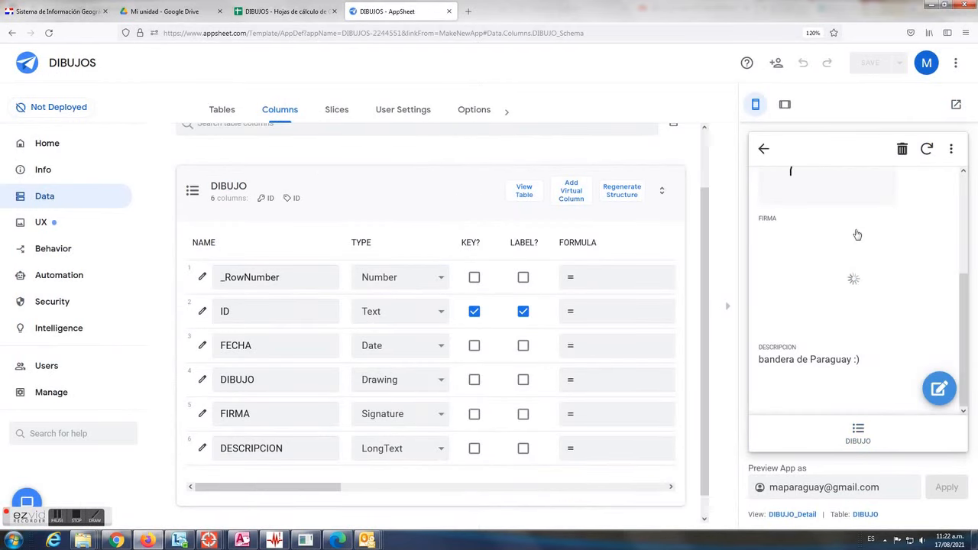
scroll(864, 335, up, 3)
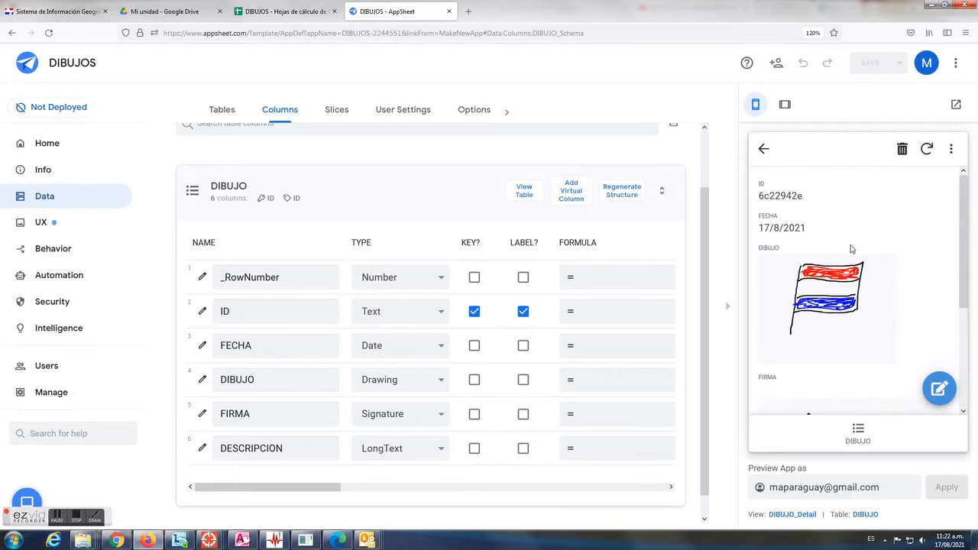
click(844, 434)
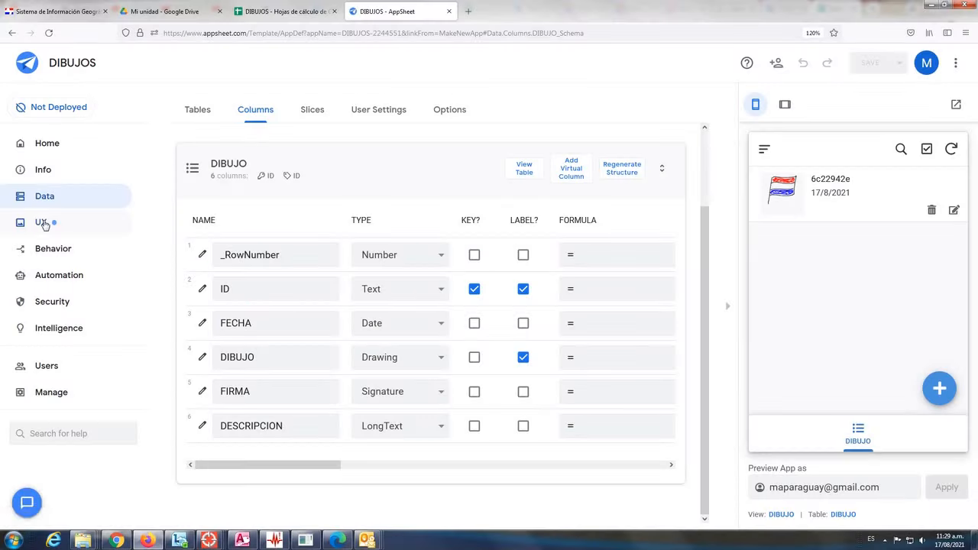
- Change the primary DIBUJO view's type to gallery and set its image size to Small
click(44, 222)
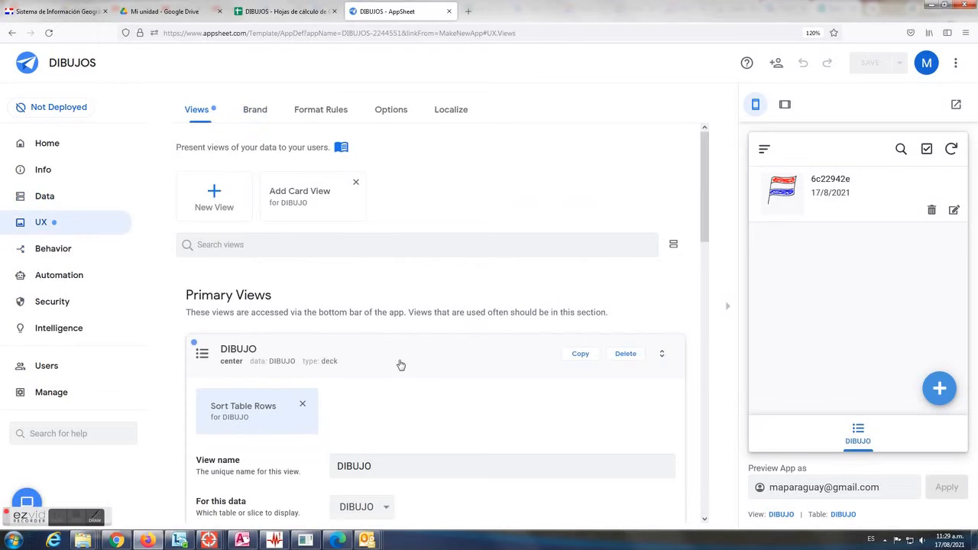
scroll(424, 356, down, 2)
scroll(461, 332, down, 5)
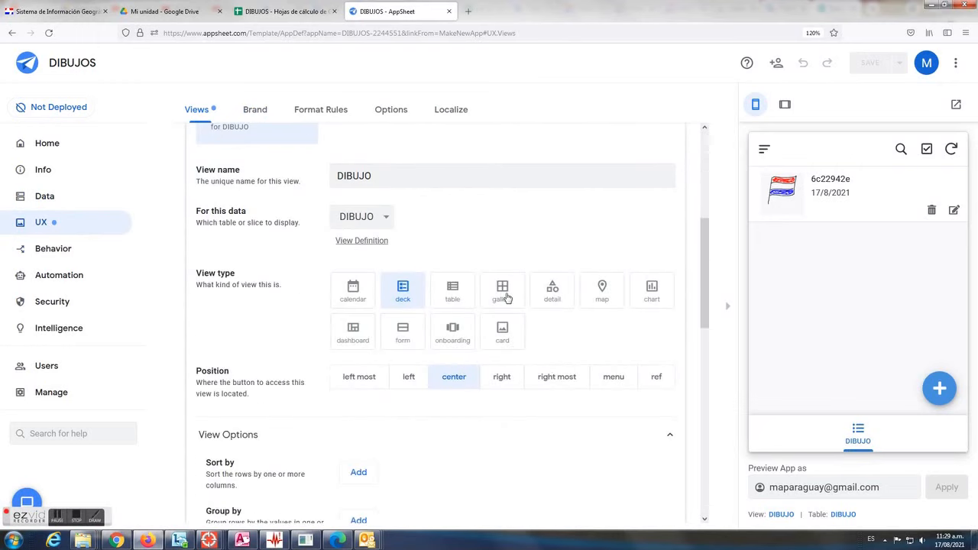
click(504, 297)
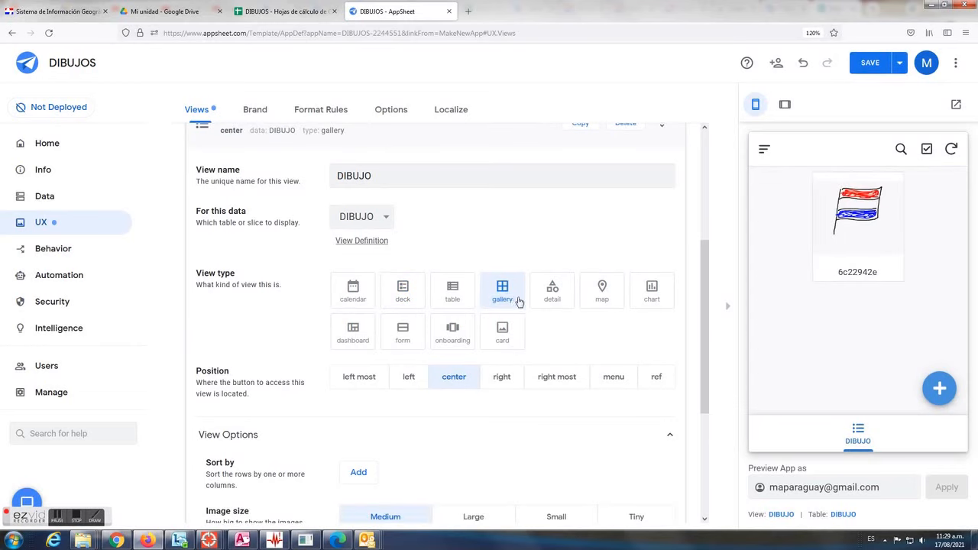
scroll(562, 344, down, 3)
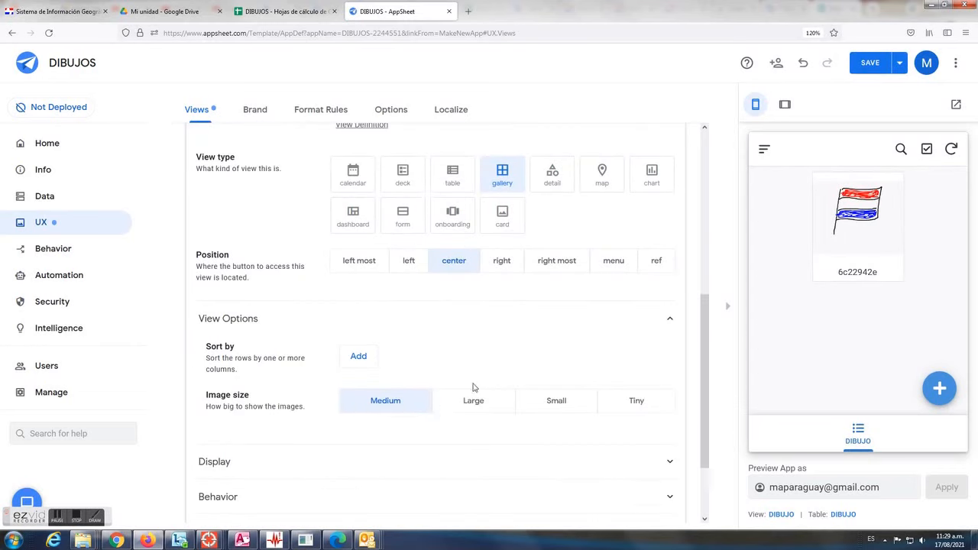
click(562, 405)
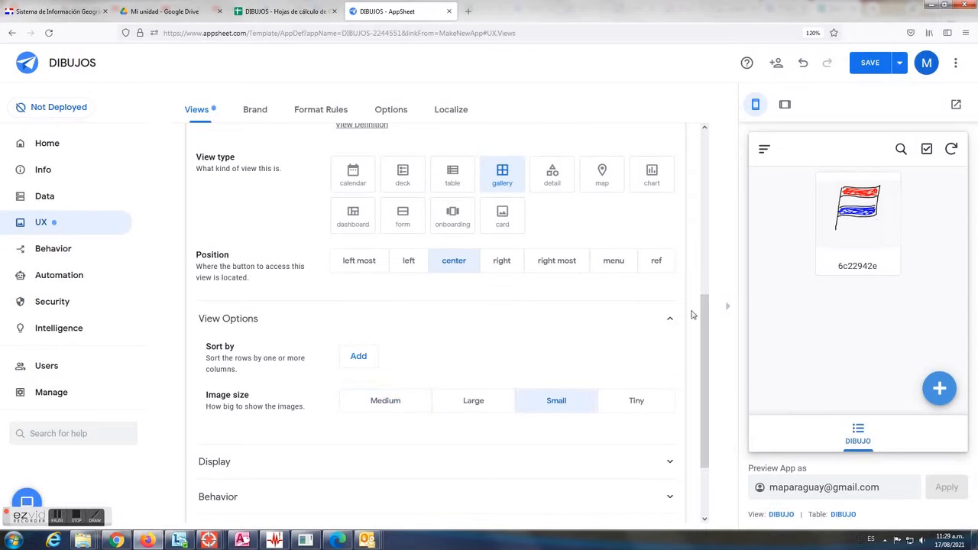
- Make DESCRIPCION a label column in place of ID in the DIBUJO table and save the app
click(46, 197)
scroll(475, 350, down, 3)
click(493, 192)
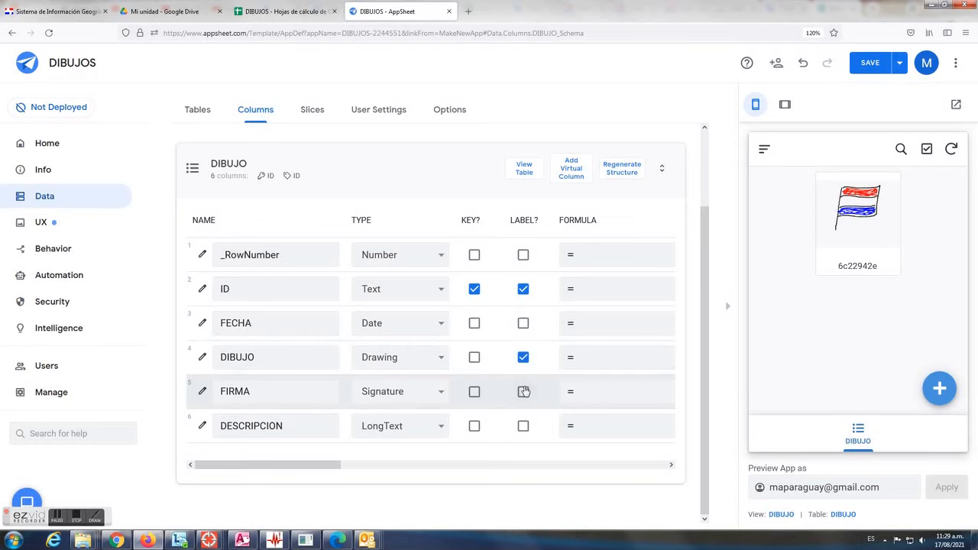
click(523, 426)
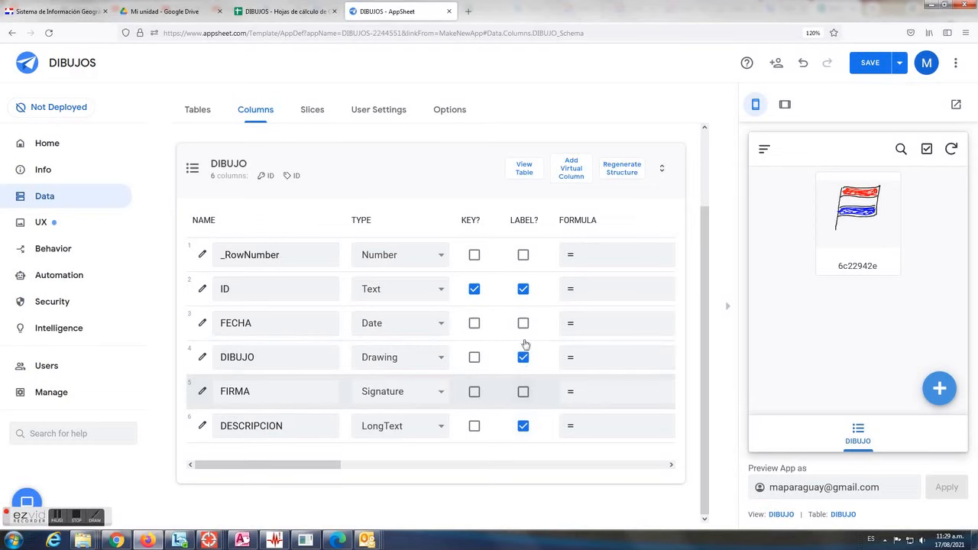
click(522, 289)
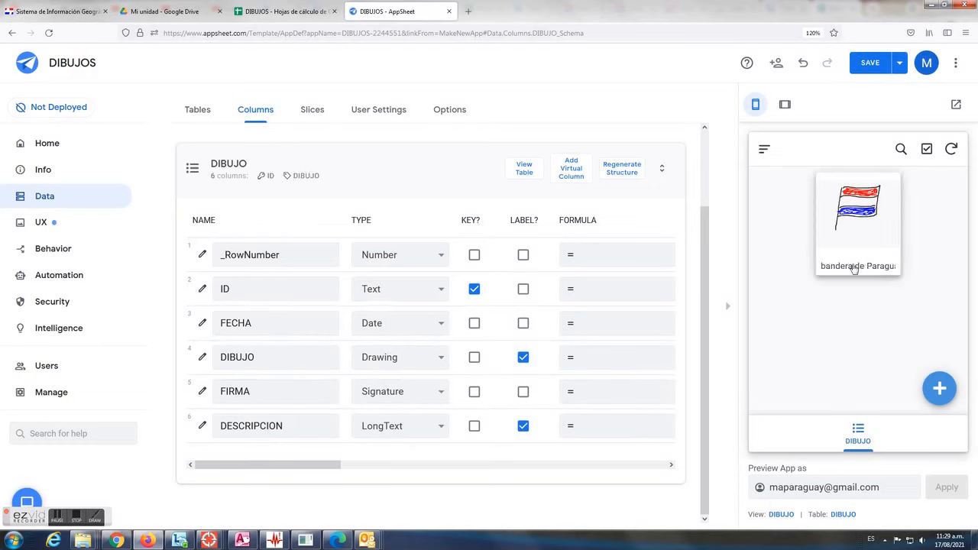
click(872, 63)
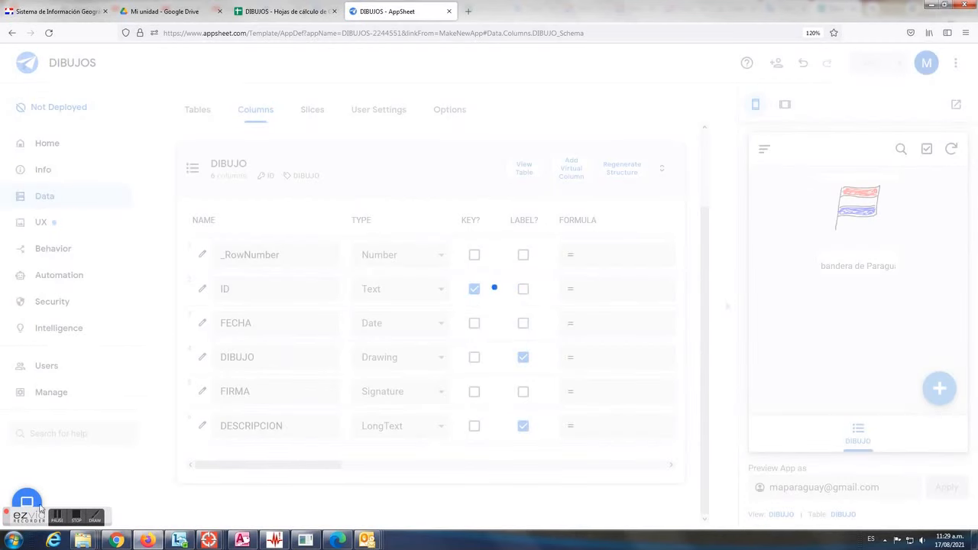
click(77, 520)
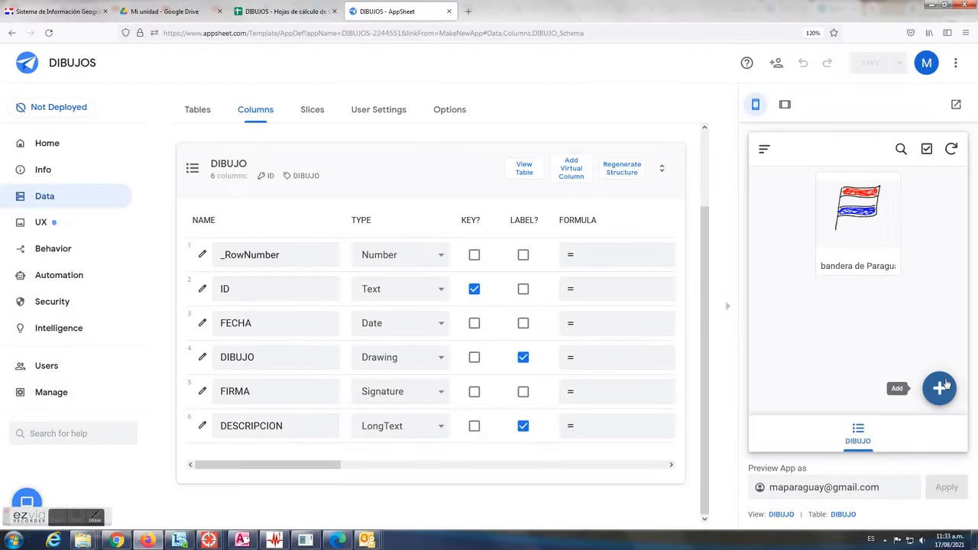
- Start another record in the phone preview and set FECHA to 17/08/2021
click(940, 388)
click(792, 279)
text(17/08/2021)
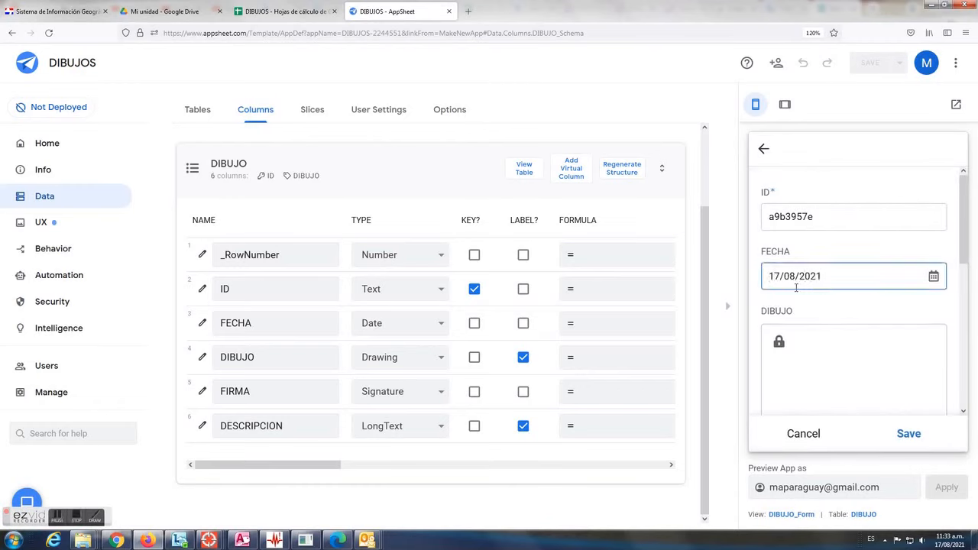
- Unlock the DIBUJO field, draw a black almond-shaped eye outline with a round iris, and colour the iris blue
scroll(811, 300, down, 1)
scroll(865, 330, down, 1)
click(860, 316)
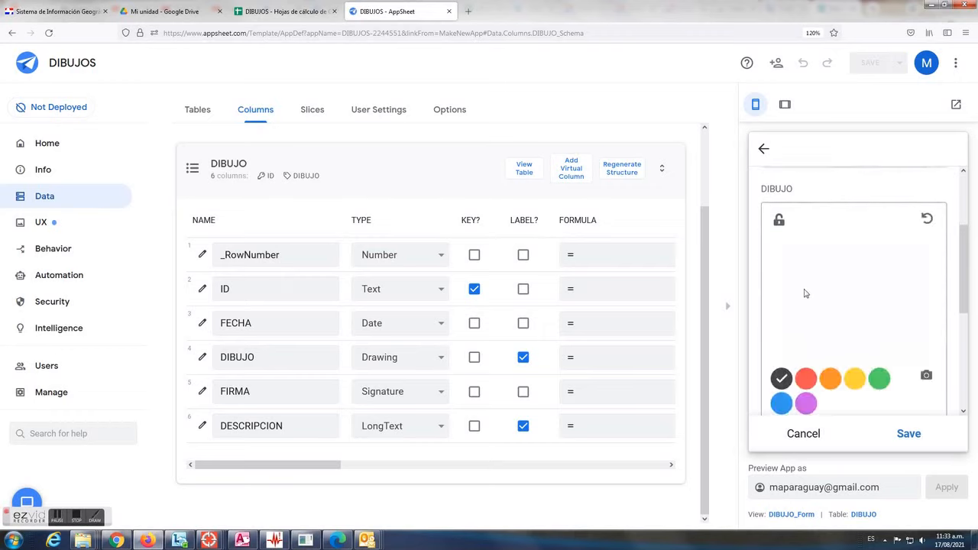
mouse_move(798, 289)
mouse_down()
mouse_move(856, 278)
mouse_move(907, 290)
mouse_up()
mouse_move(817, 298)
mouse_down()
mouse_move(851, 306)
mouse_move(907, 288)
mouse_up()
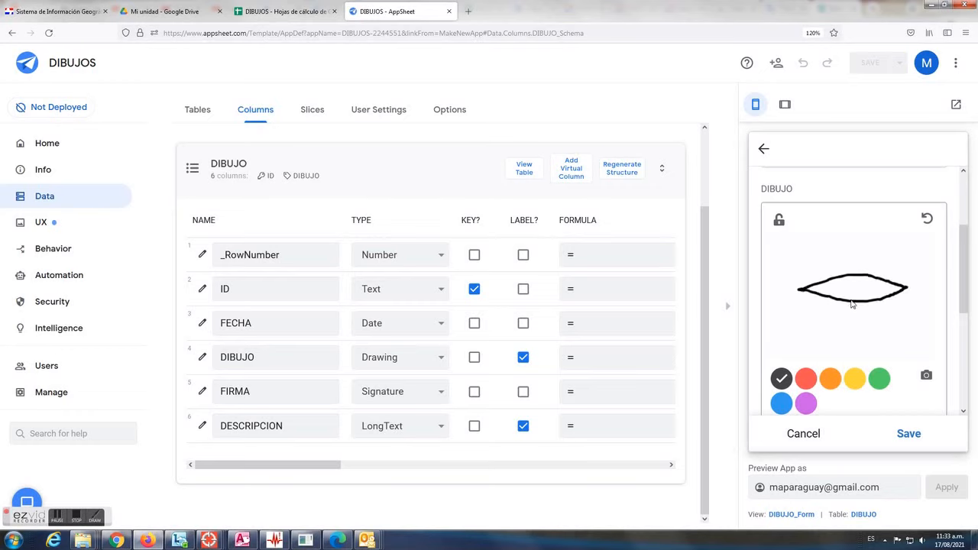
mouse_move(852, 300)
mouse_down()
mouse_move(872, 292)
mouse_move(862, 276)
mouse_move(846, 289)
mouse_move(861, 301)
mouse_move(856, 279)
mouse_move(851, 293)
mouse_move(861, 281)
mouse_move(863, 298)
mouse_up()
click(782, 404)
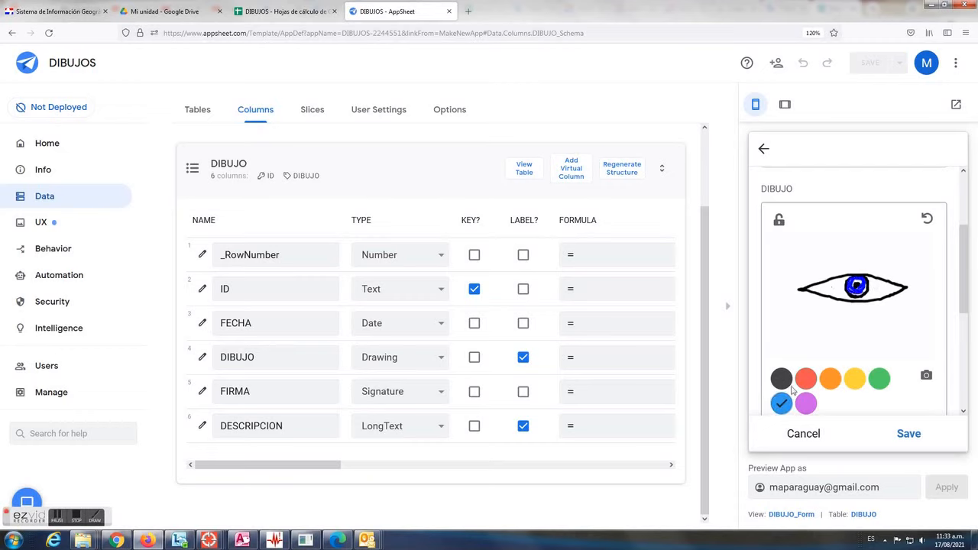
- Add short black eyelash strokes along the upper edge of the eye
click(782, 378)
drag(814, 279, 882, 274)
drag(885, 275, 903, 283)
- Unlock the new record's FIRMA field and sign it with freehand strokes
mouse_move(962, 295)
mouse_down()
mouse_move(961, 329)
mouse_move(945, 352)
mouse_up()
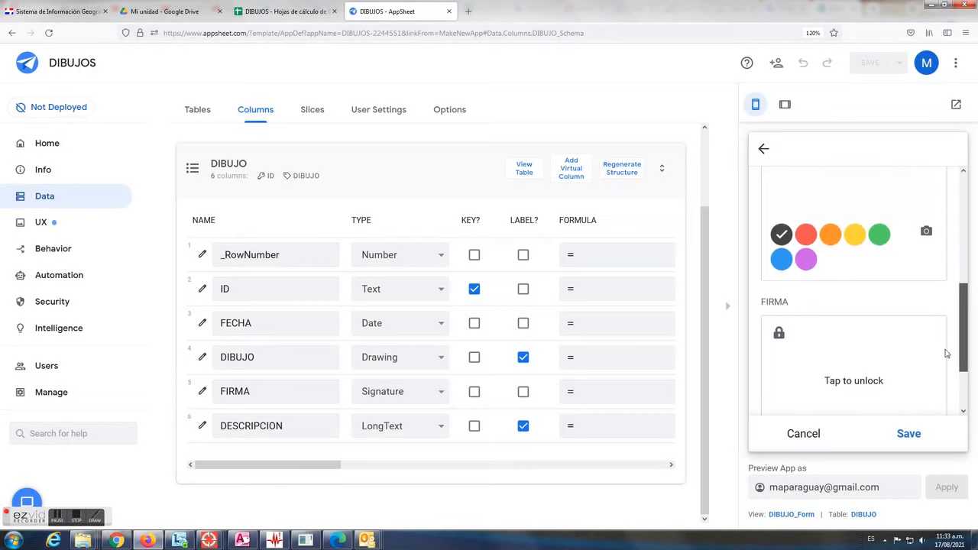
scroll(854, 369, down, 2)
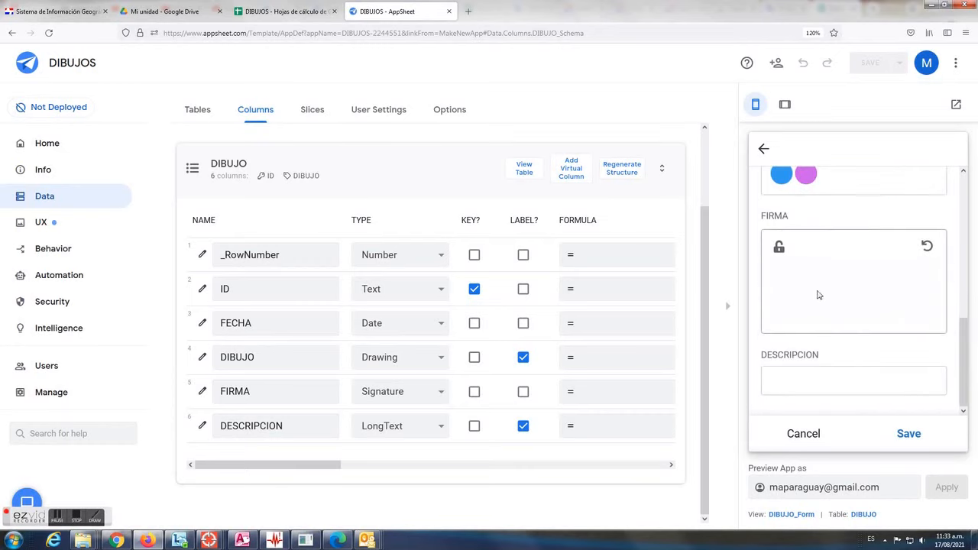
mouse_move(831, 272)
mouse_down()
mouse_move(824, 281)
mouse_move(845, 280)
mouse_move(843, 293)
mouse_move(889, 289)
mouse_move(904, 315)
mouse_up()
- Enter "blue eyes :)" as the DESCRIPCION and save the eye record
click(867, 370)
click(817, 379)
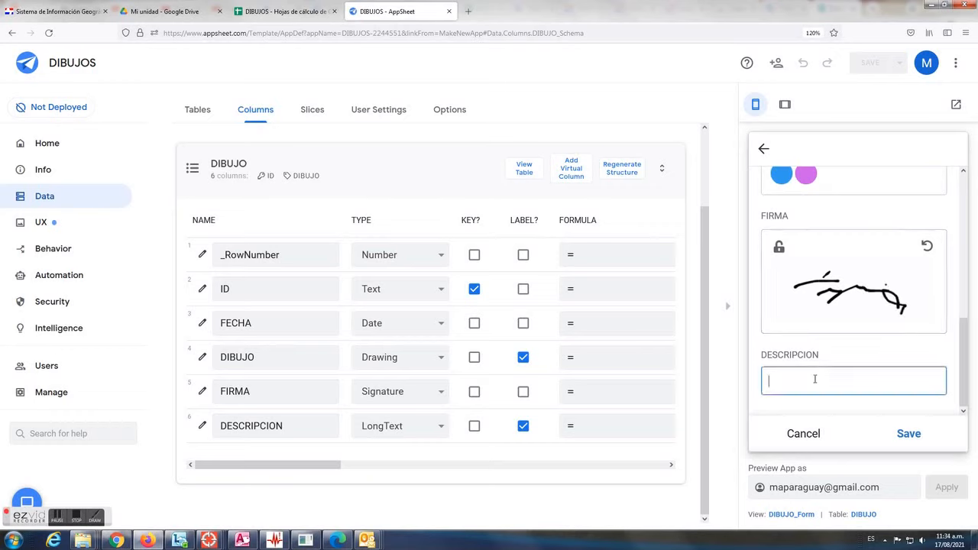
text(blue eyer)
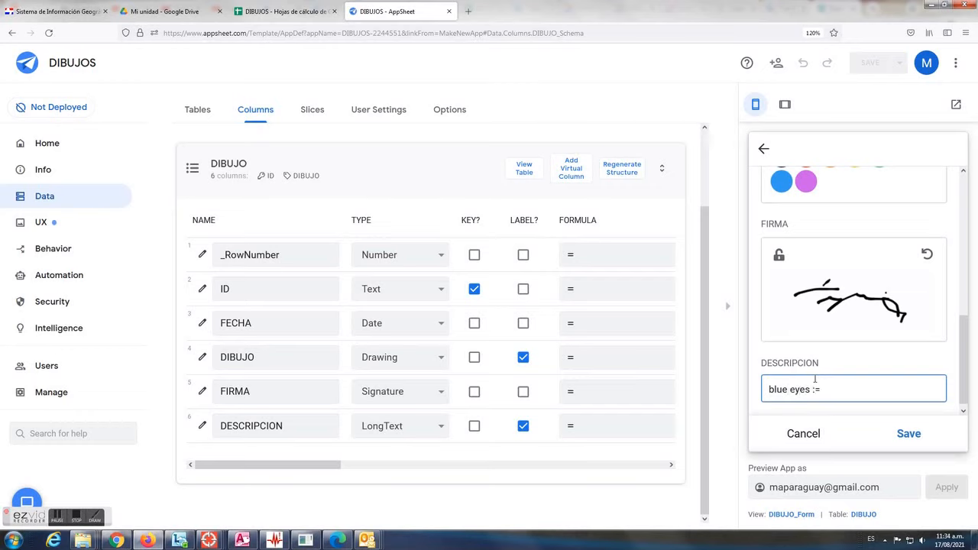
text( :))
click(908, 433)
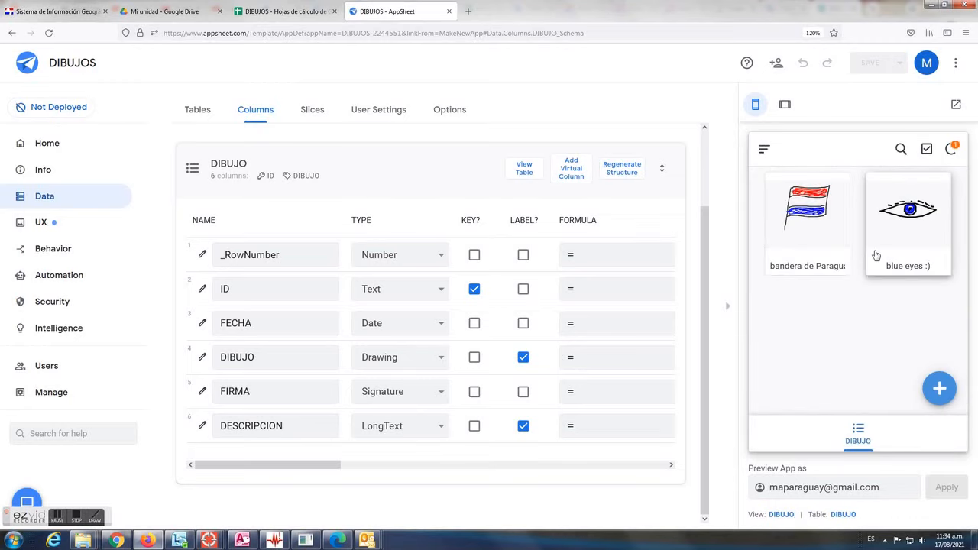
- Switch to the DIBUJOS spreadsheet and check the eye record's date, description and signature path in row 3
click(280, 14)
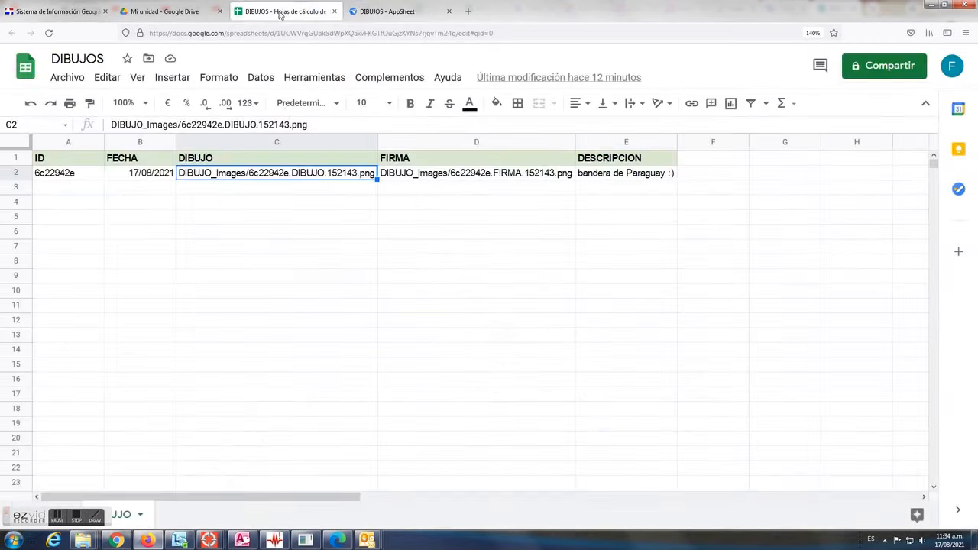
click(66, 189)
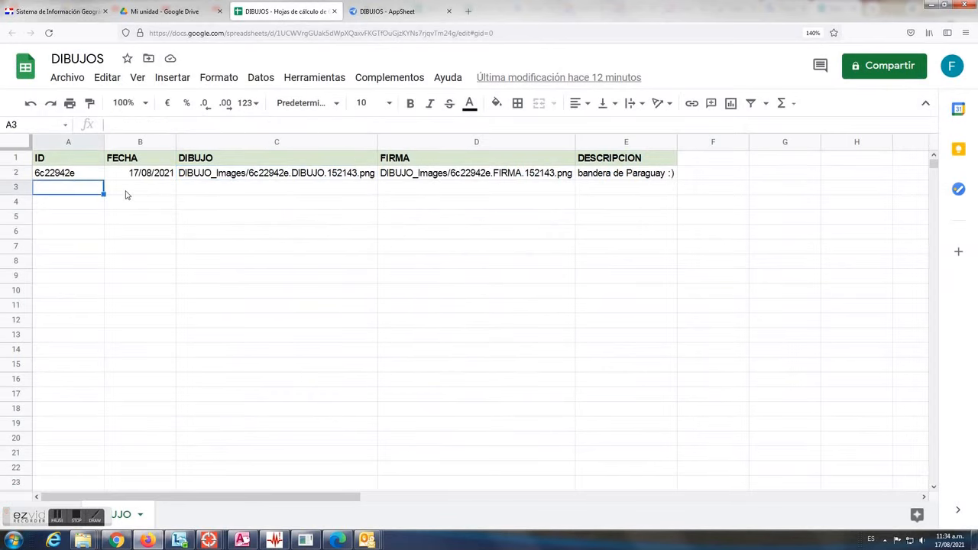
click(142, 193)
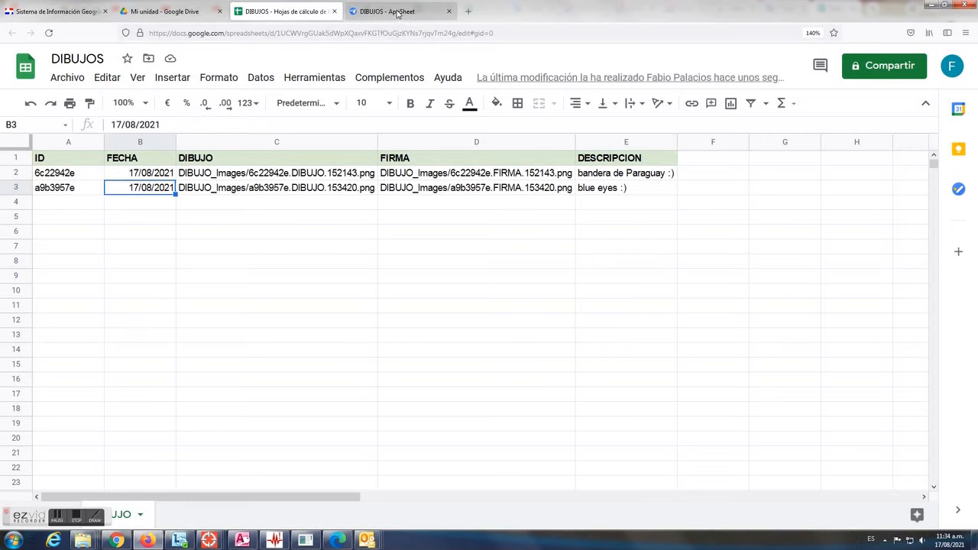
click(601, 193)
click(501, 196)
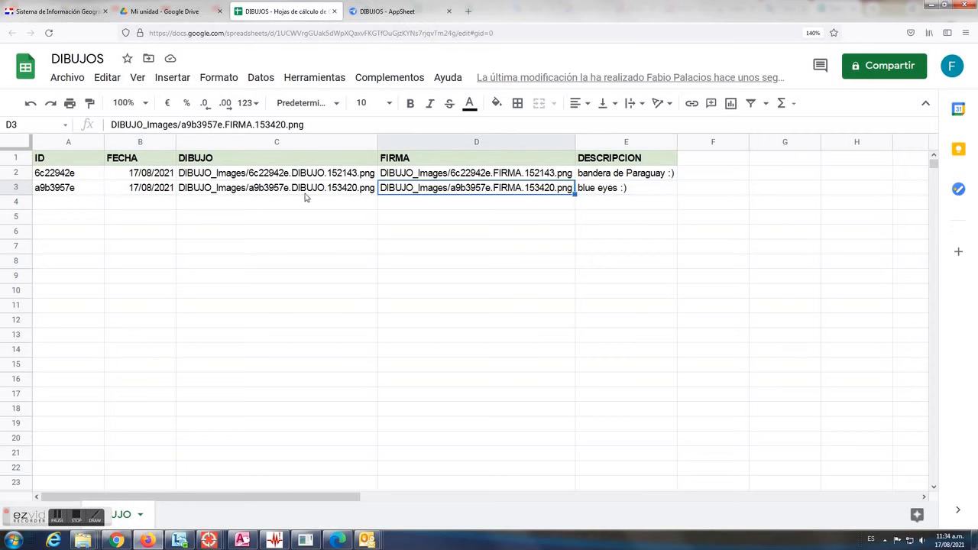